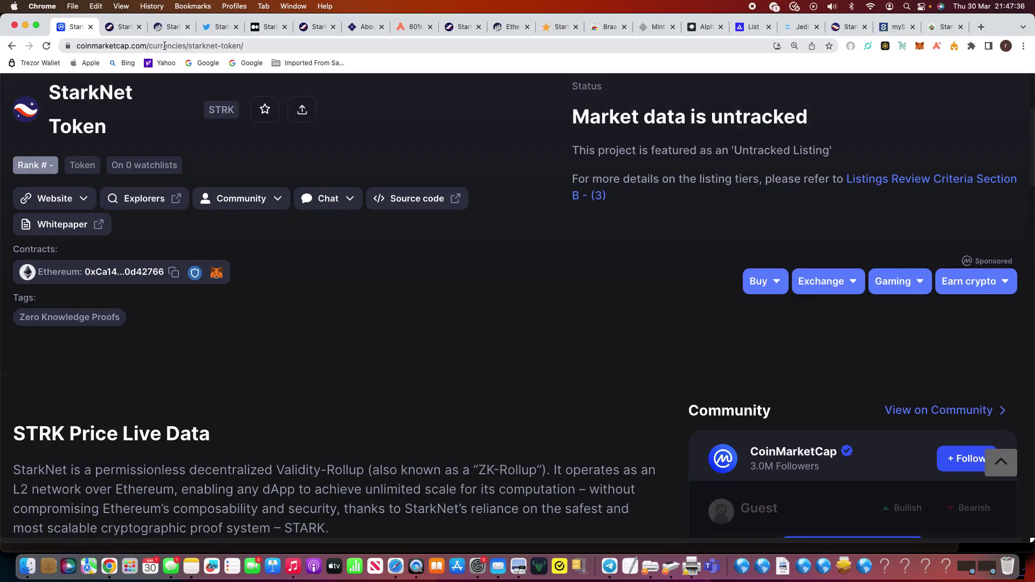
# Leave the CoinMarketCap STRK listing and switch to the starknet.io tab
pyautogui.click(123, 26)
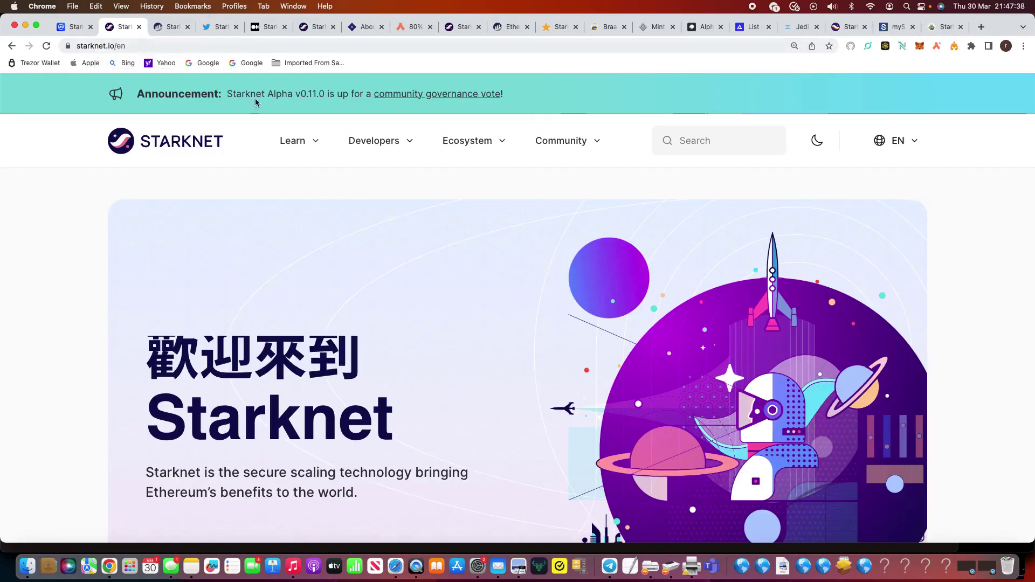
# Scroll the starknet.io homepage down to the 'How does Starknet scale Ethereum?' section
pyautogui.scroll(-2, 559, 376)
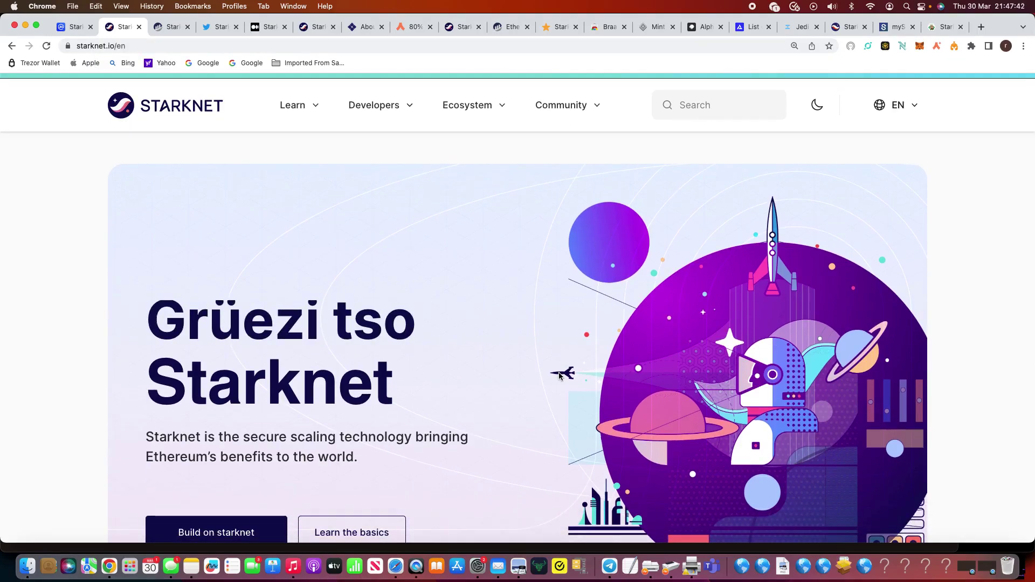
pyautogui.scroll(-5, 559, 376)
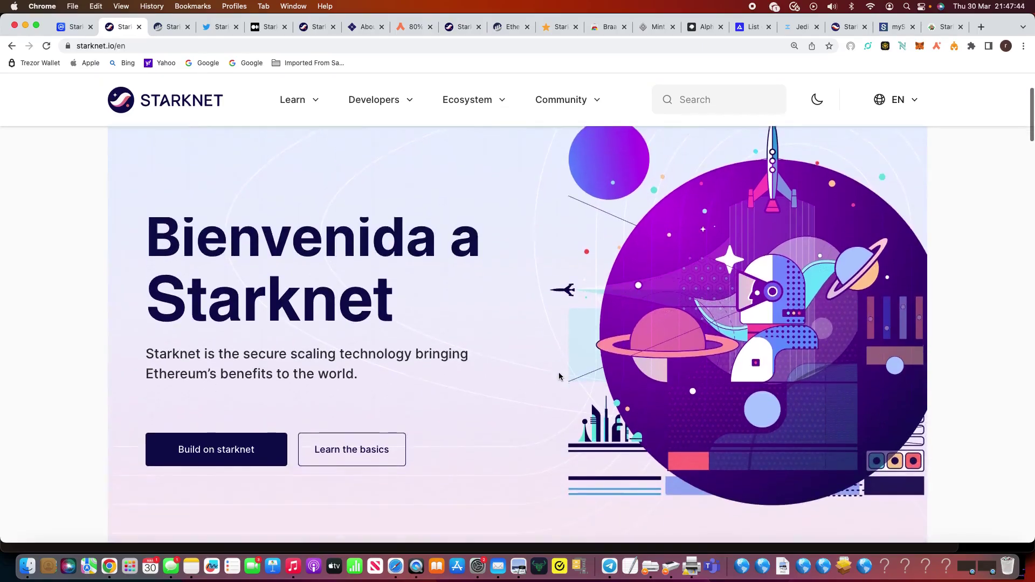
pyautogui.scroll(-3, 559, 376)
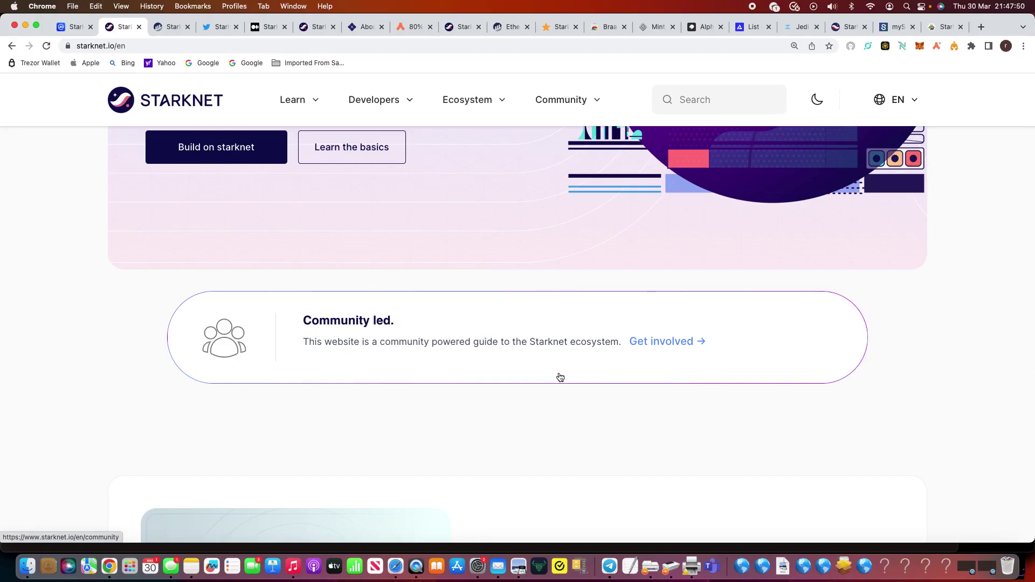
pyautogui.scroll(-6, 560, 377)
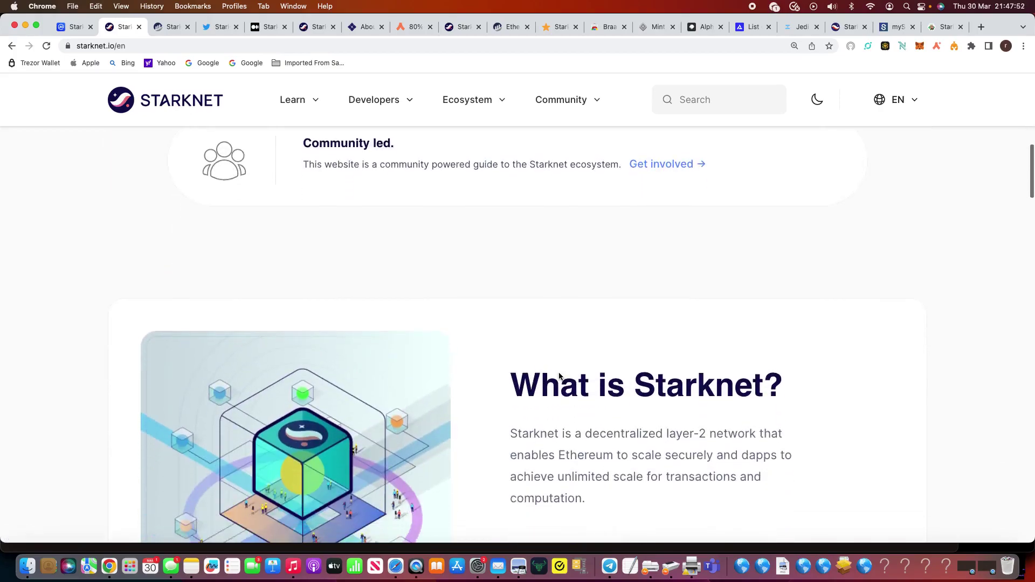
pyautogui.scroll(-1, 561, 377)
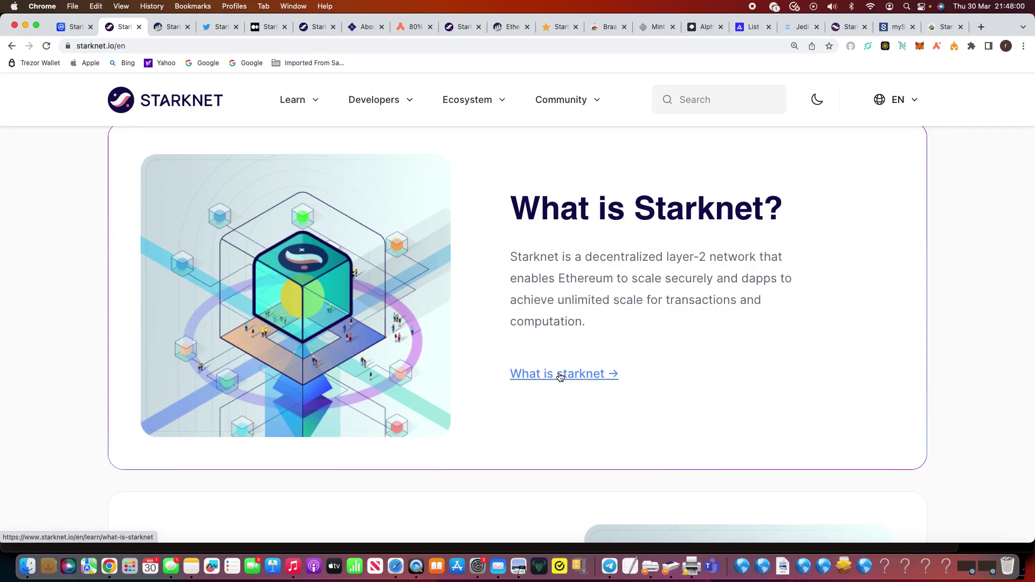
pyautogui.scroll(-10, 560, 377)
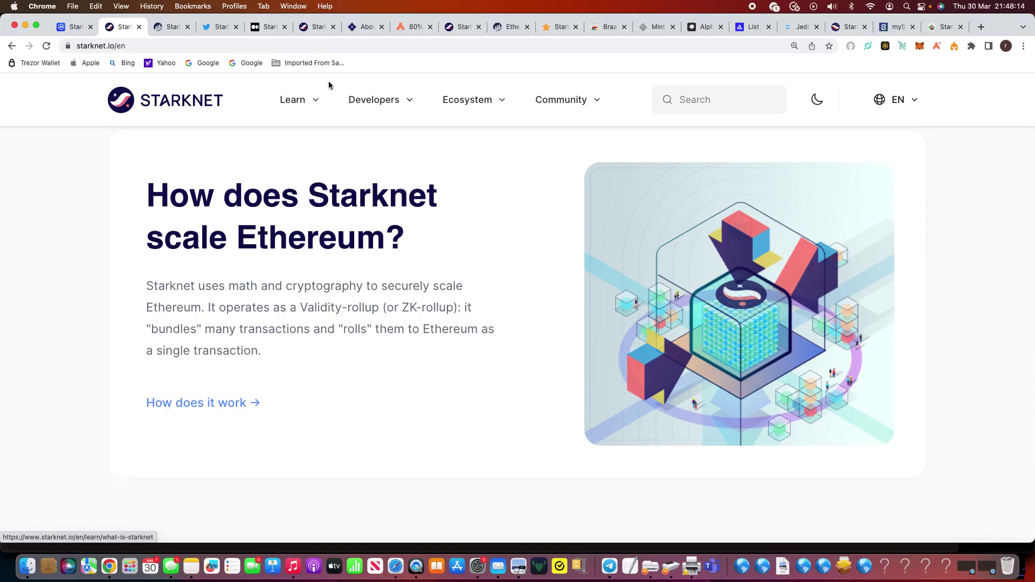
pyautogui.click(169, 28)
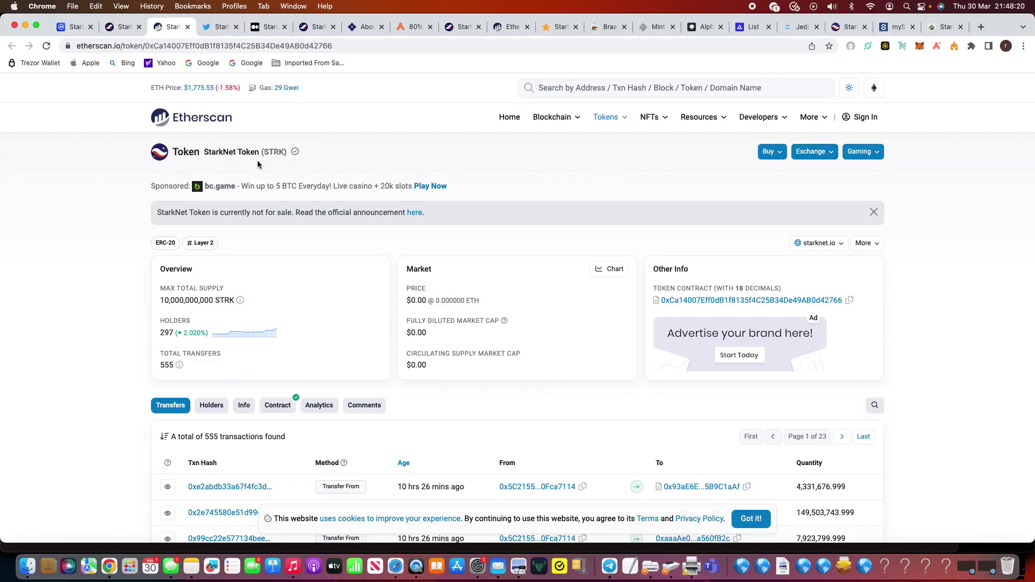
pyautogui.scroll(-5, 643, 384)
pyautogui.scroll(-2, 643, 385)
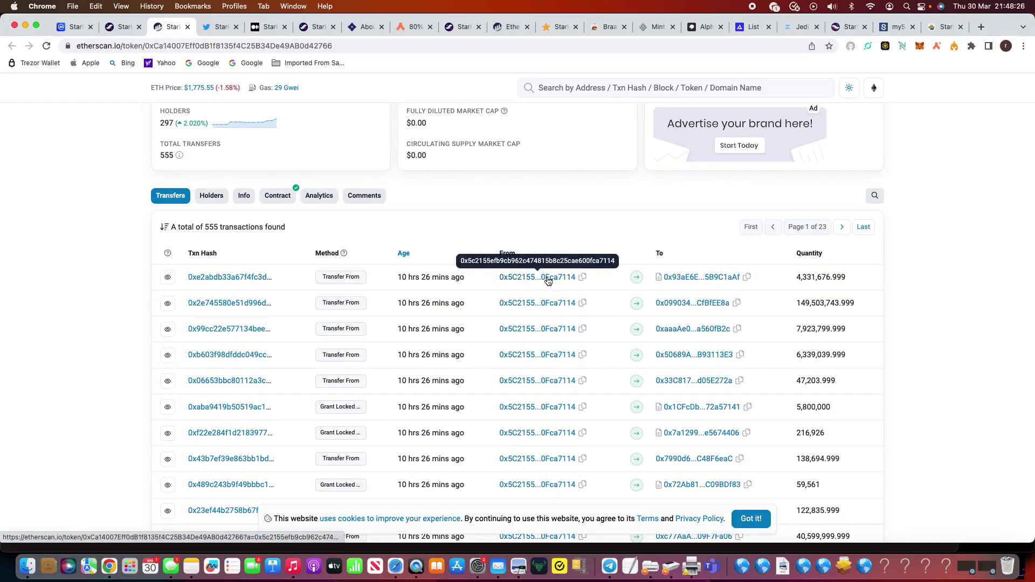
pyautogui.scroll(-4, 847, 446)
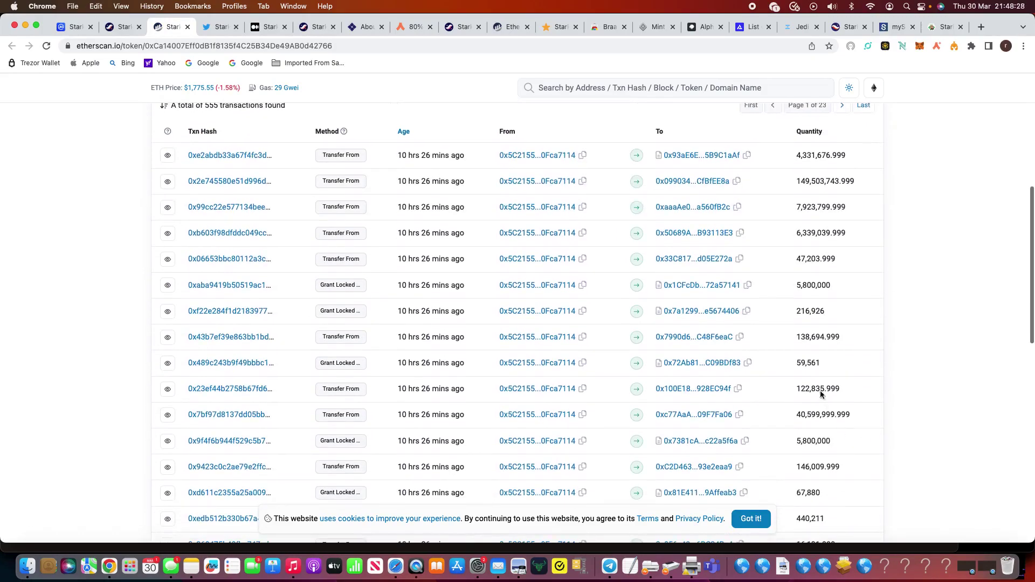
pyautogui.scroll(3, 815, 432)
pyautogui.scroll(-1, 817, 431)
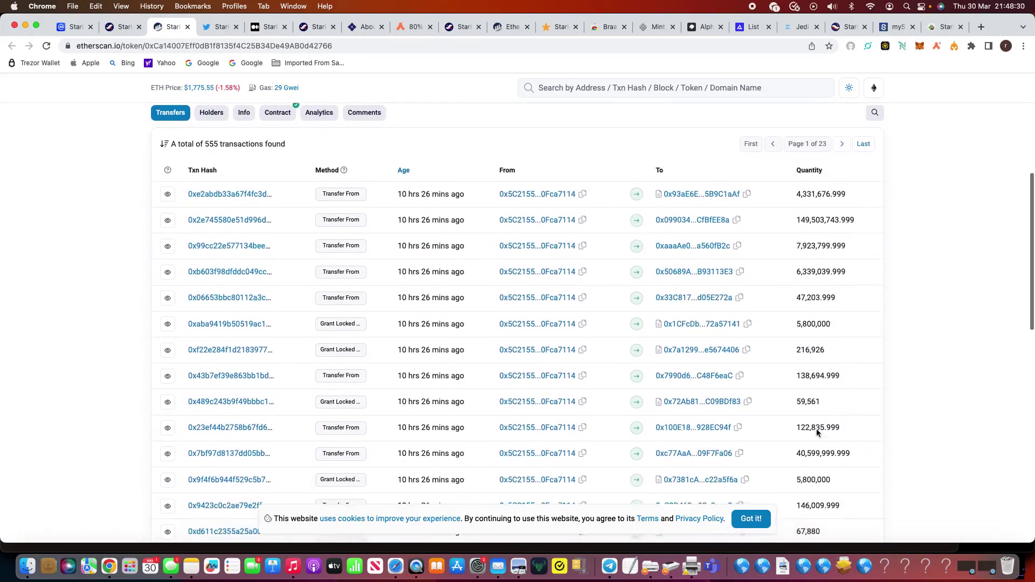
pyautogui.scroll(-4, 817, 432)
pyautogui.scroll(6, 817, 432)
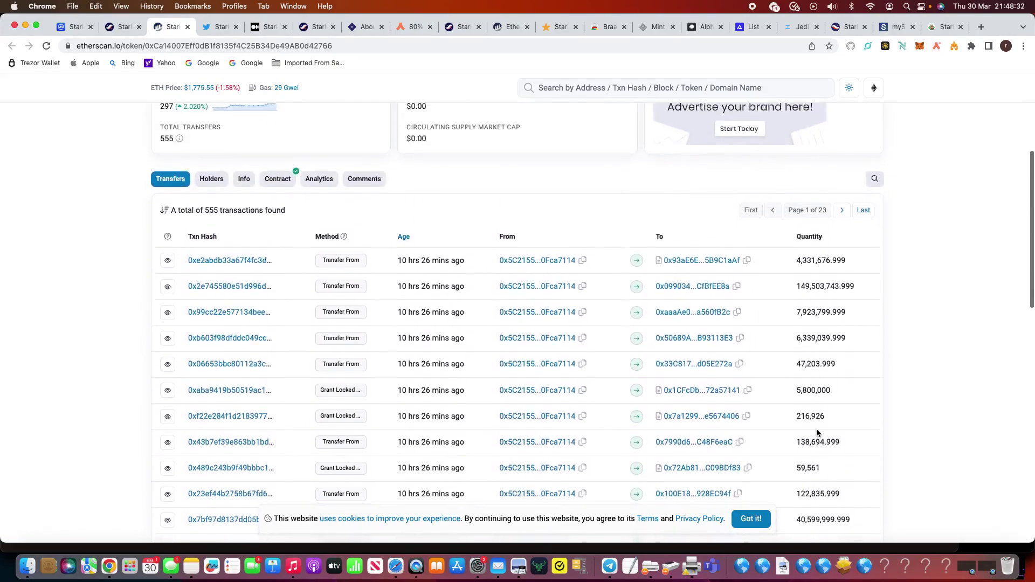
pyautogui.scroll(1, 817, 433)
pyautogui.scroll(4, 817, 431)
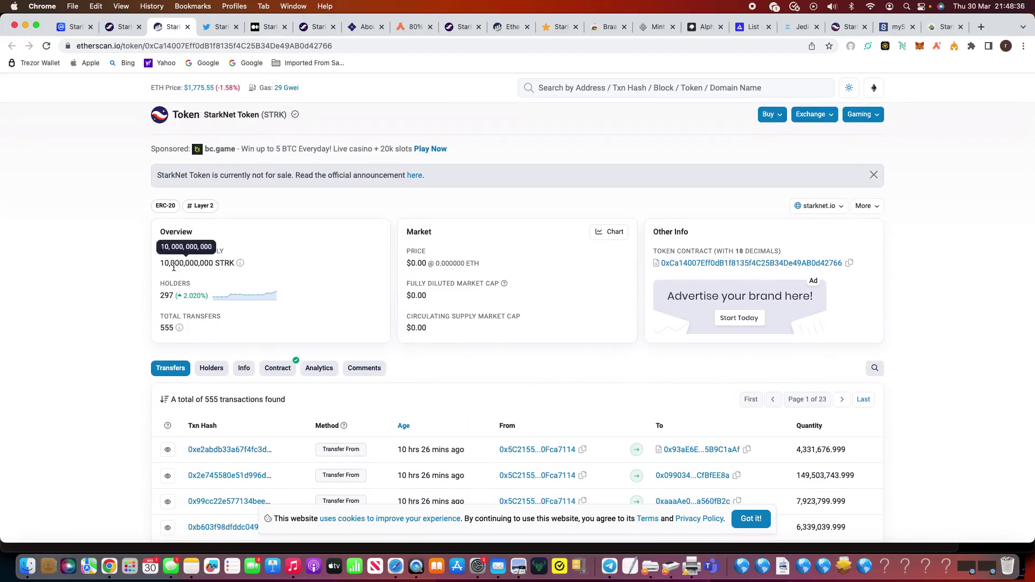
pyautogui.moveTo(262, 297)
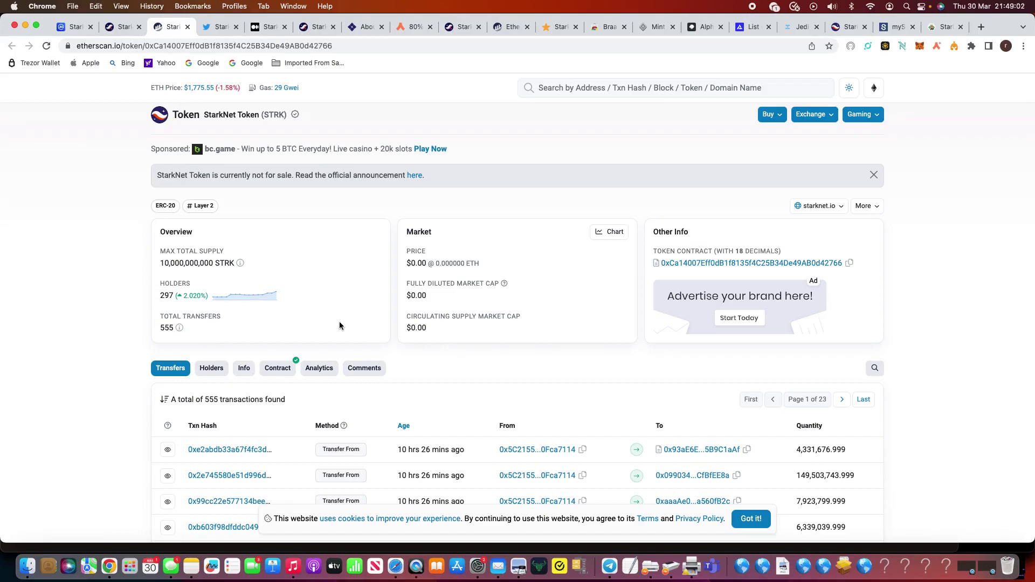
pyautogui.click(216, 28)
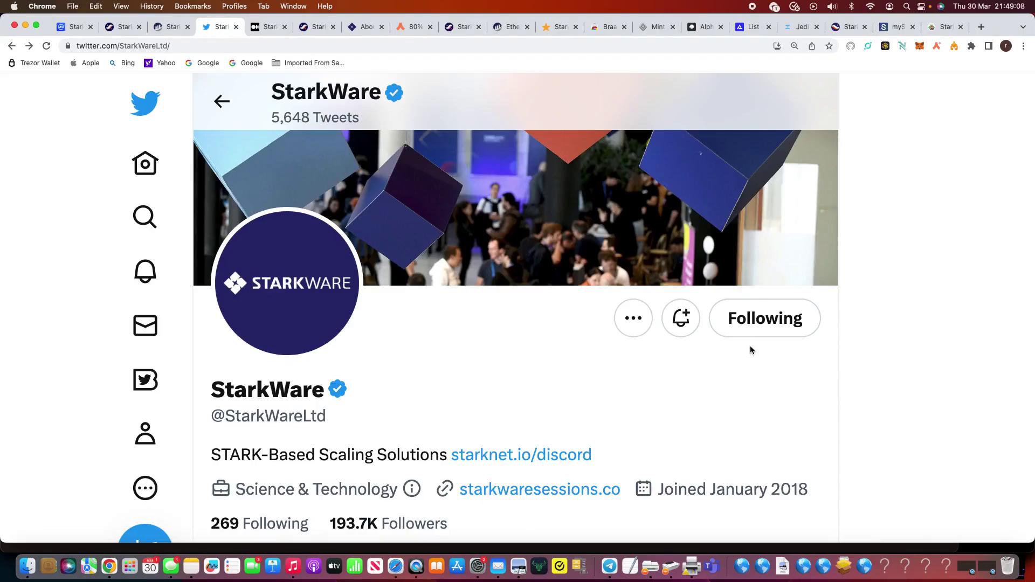
# Scroll StarkWare's Twitter feed past the v0.11.0 vote tweet and open the 'Starknet Alpha v0.11.0' Medium article
pyautogui.scroll(-2, 737, 382)
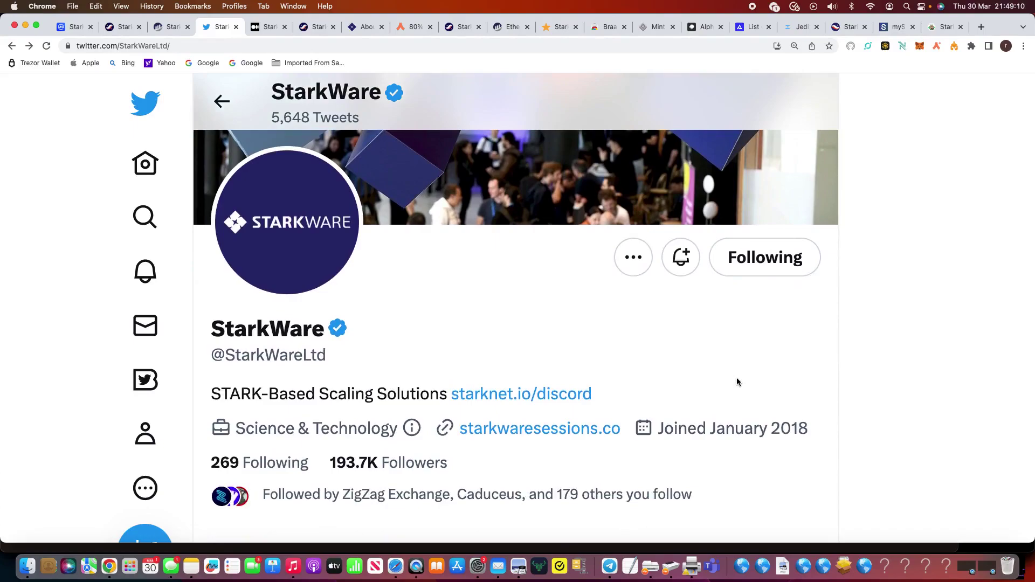
pyautogui.scroll(-6, 737, 381)
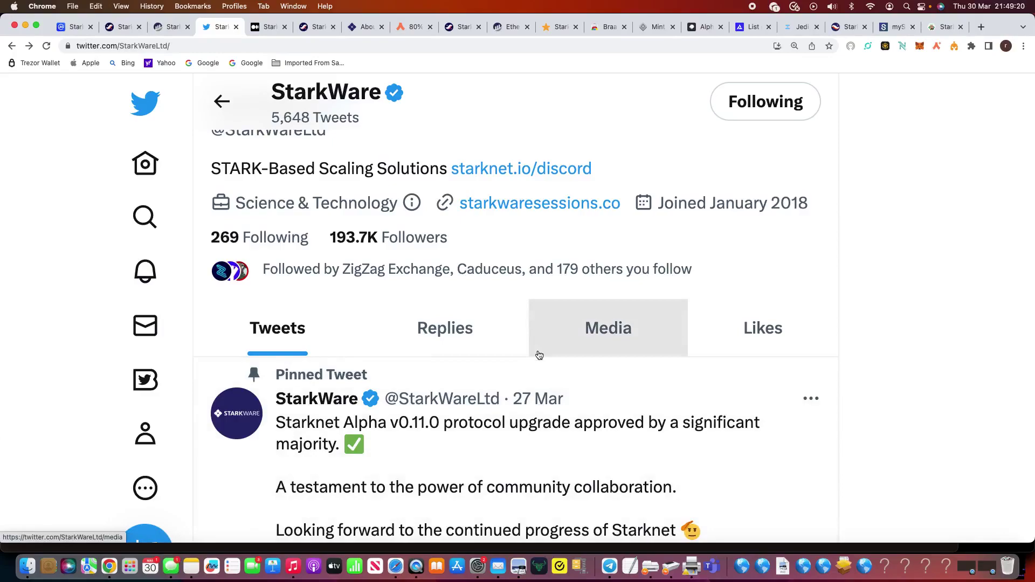
pyautogui.scroll(-5, 558, 398)
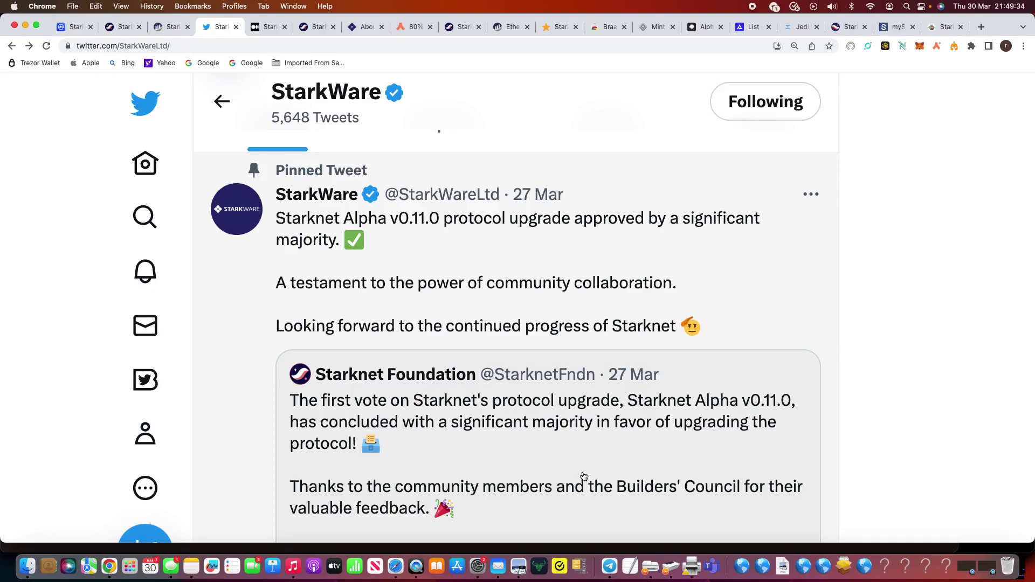
pyautogui.scroll(-5, 584, 476)
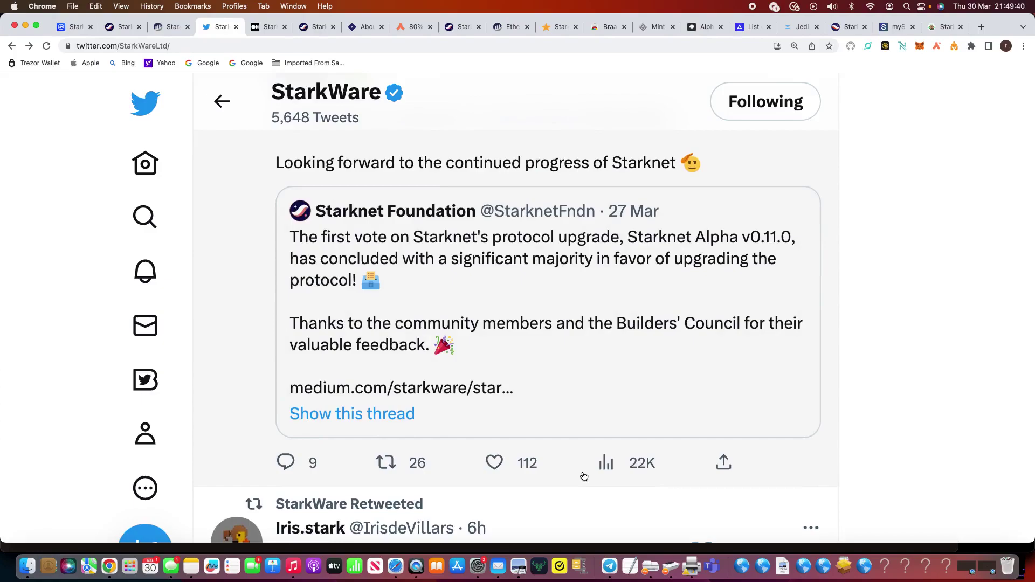
pyautogui.scroll(-3, 584, 477)
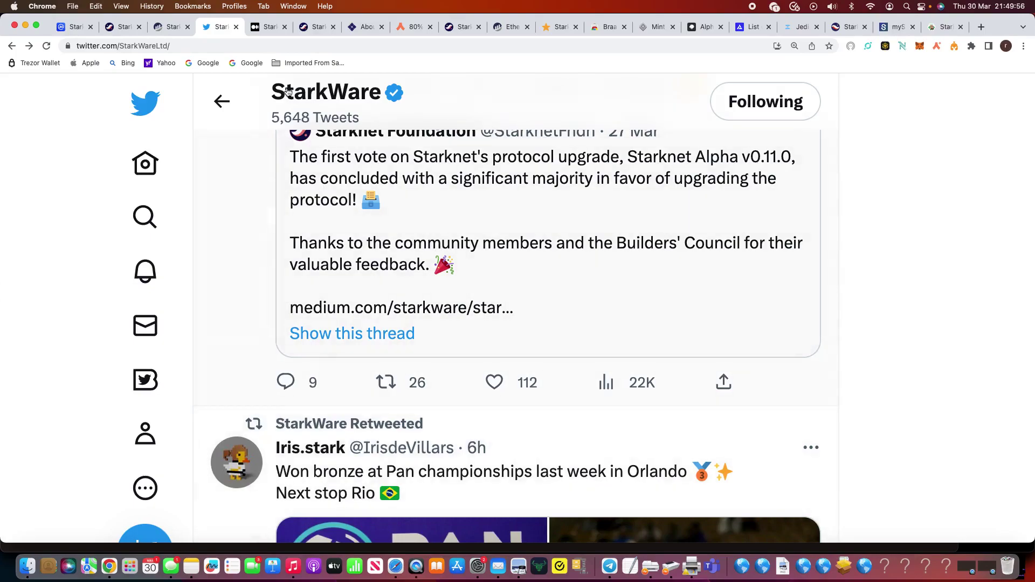
pyautogui.click(271, 30)
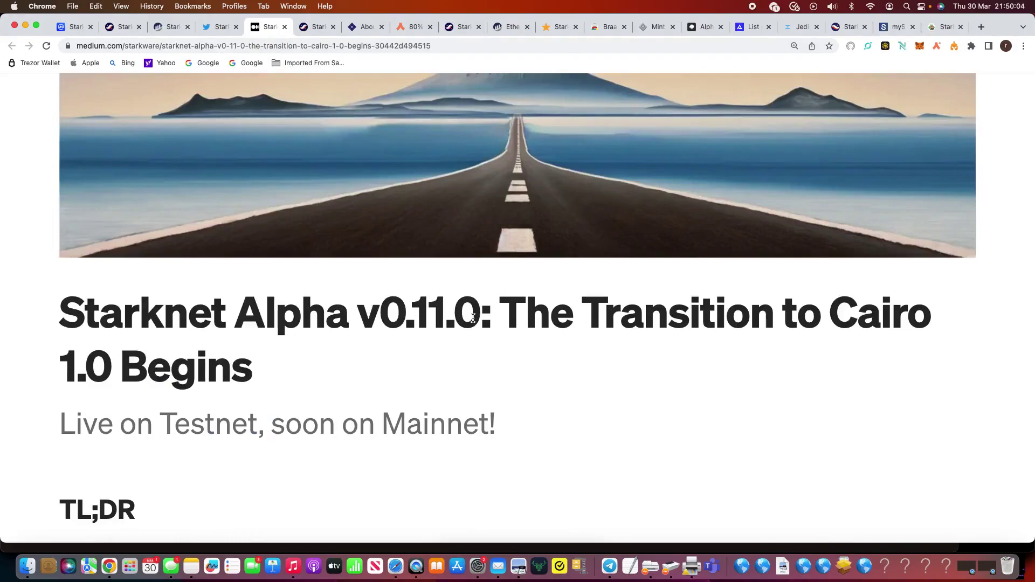
pyautogui.scroll(-5, 528, 443)
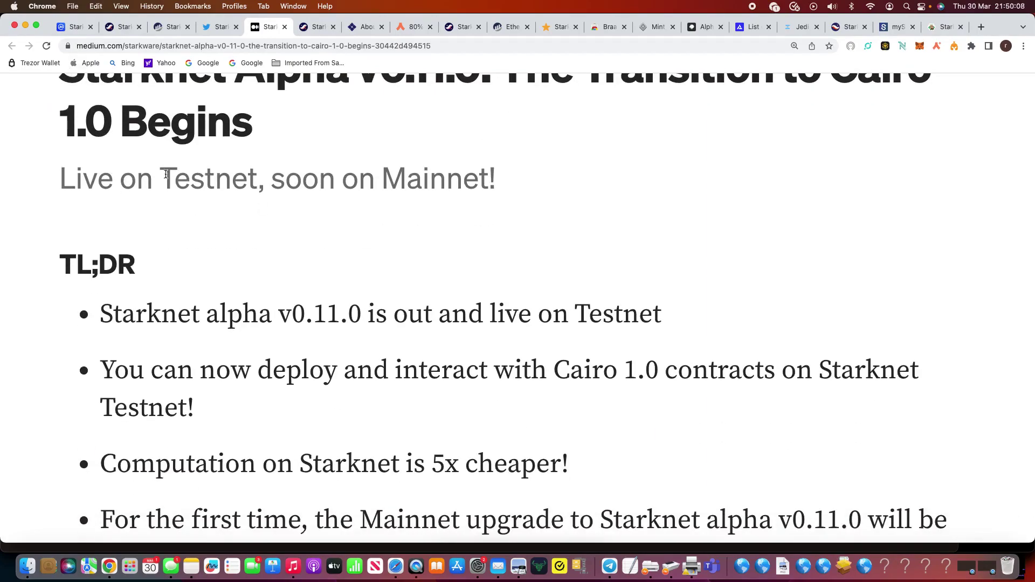
pyautogui.scroll(-5, 674, 394)
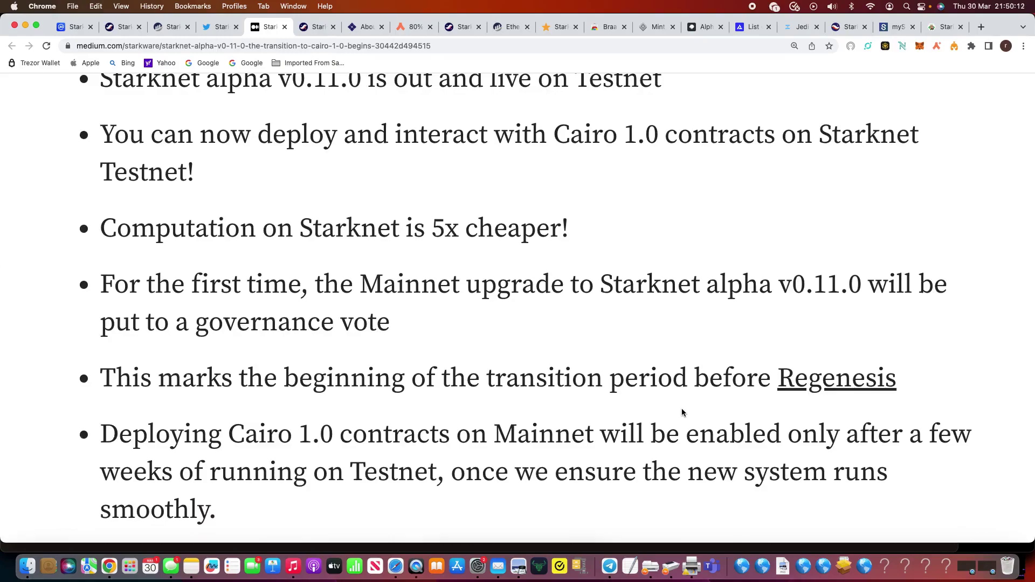
pyautogui.scroll(-1, 682, 413)
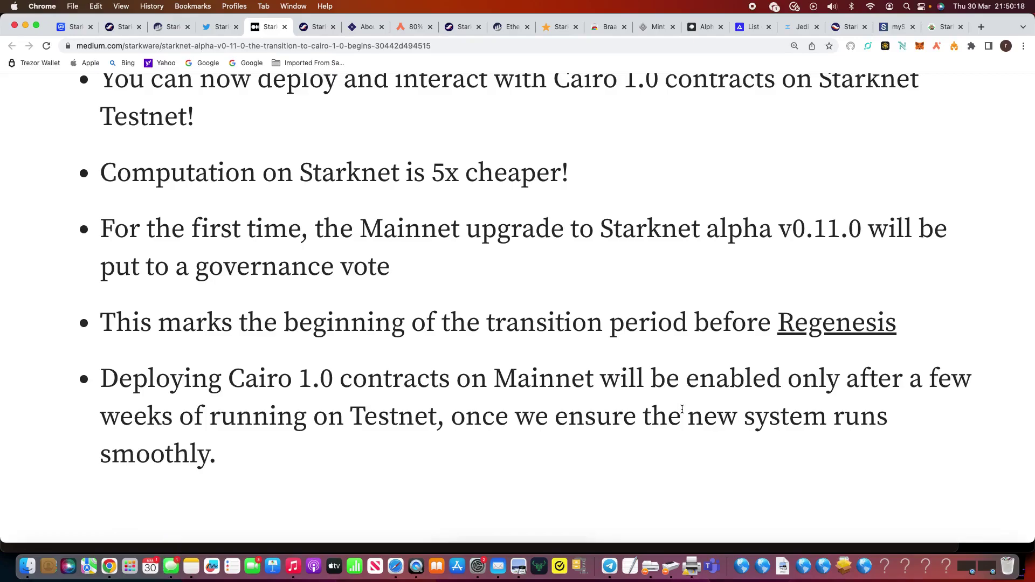
pyautogui.scroll(-8, 682, 410)
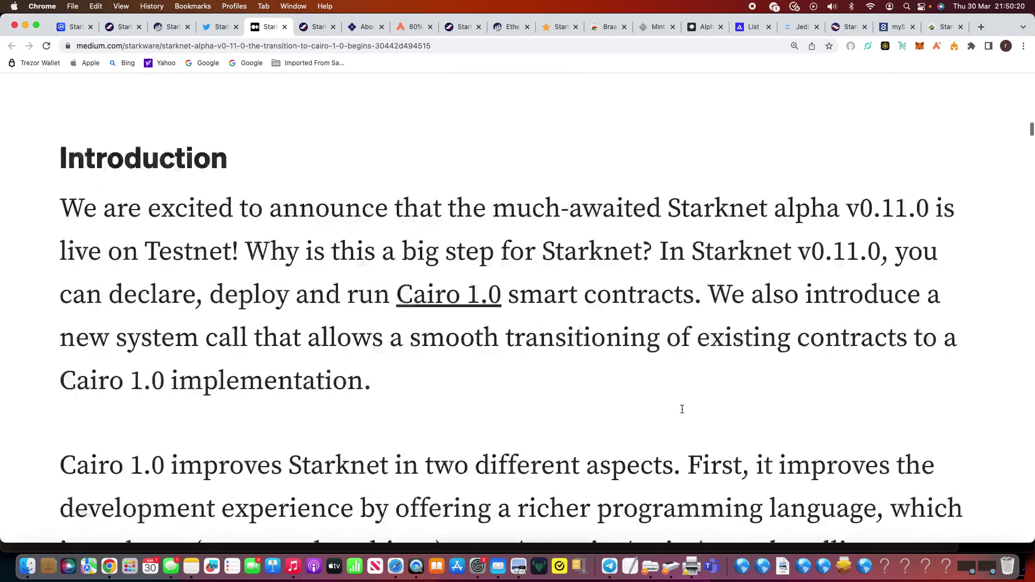
pyautogui.scroll(-1, 682, 409)
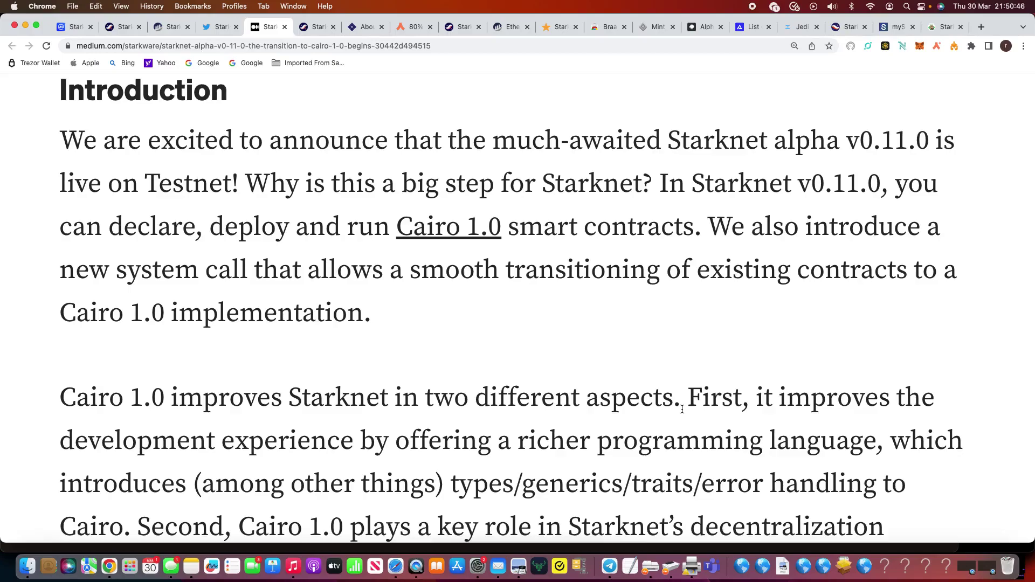
pyautogui.click(316, 28)
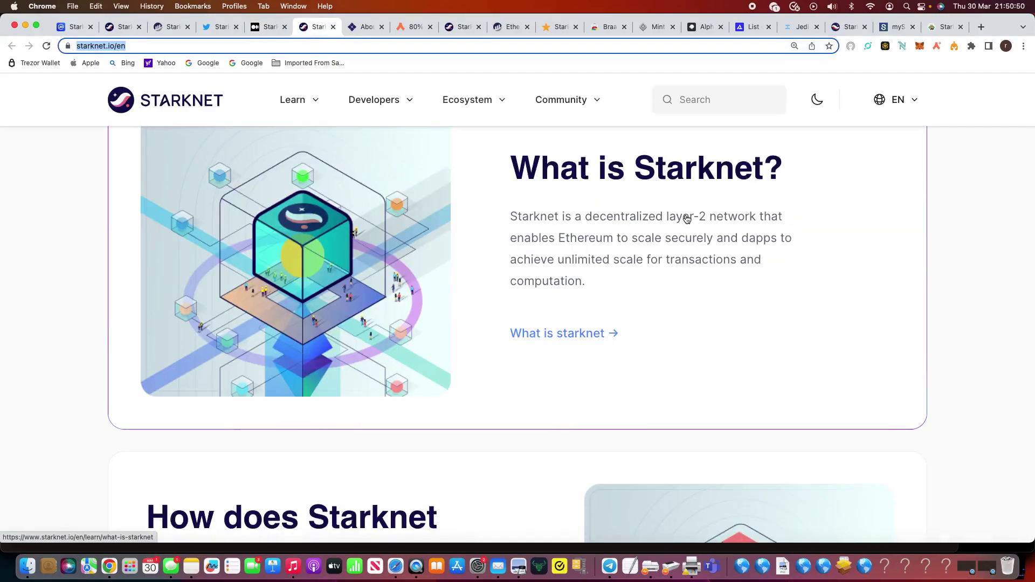
# Scroll the starknet.io homepage down to the developer documentation, tutorials and tools cards
pyautogui.scroll(-7, 670, 264)
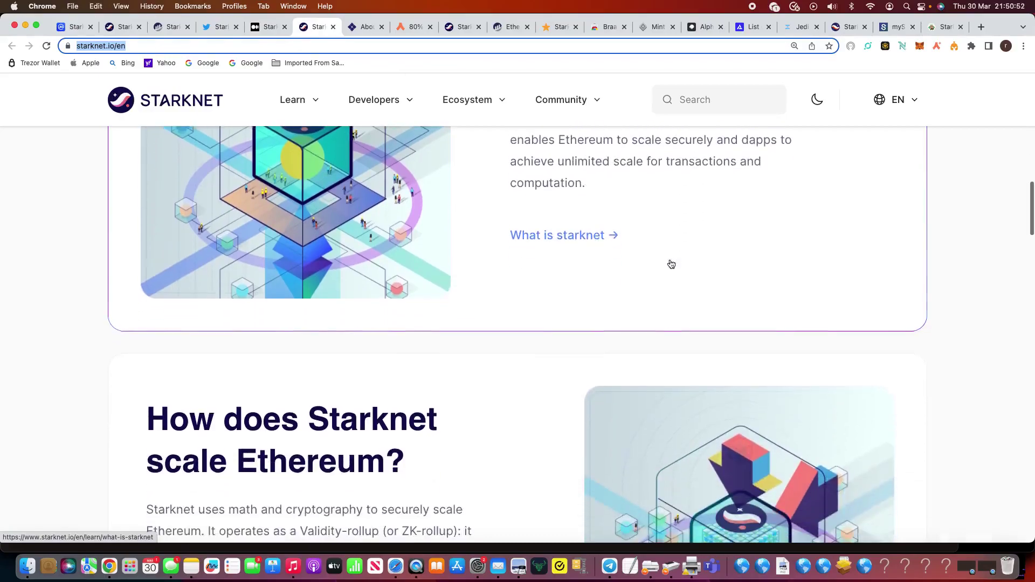
pyautogui.scroll(-8, 670, 264)
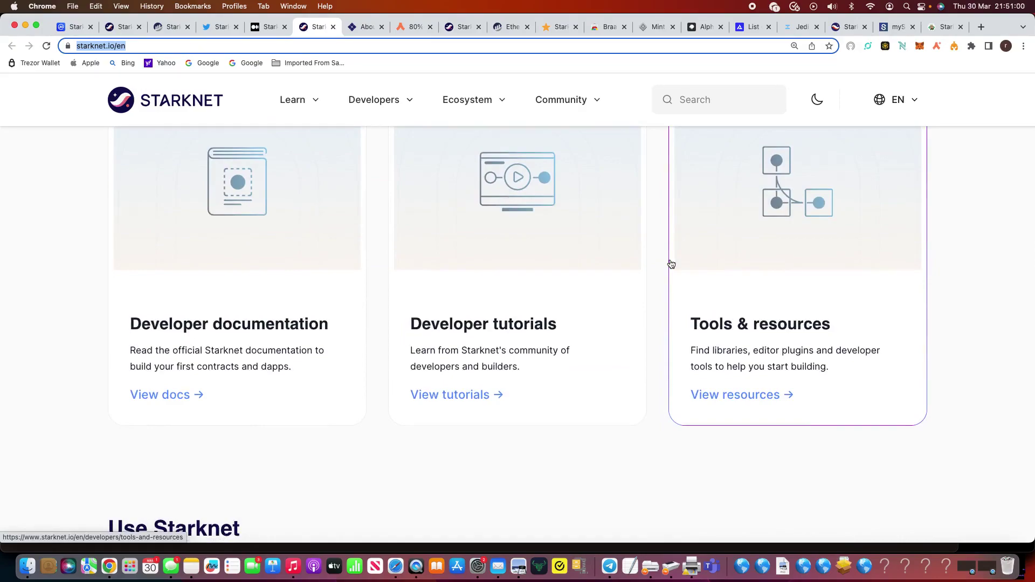
pyautogui.scroll(-7, 672, 263)
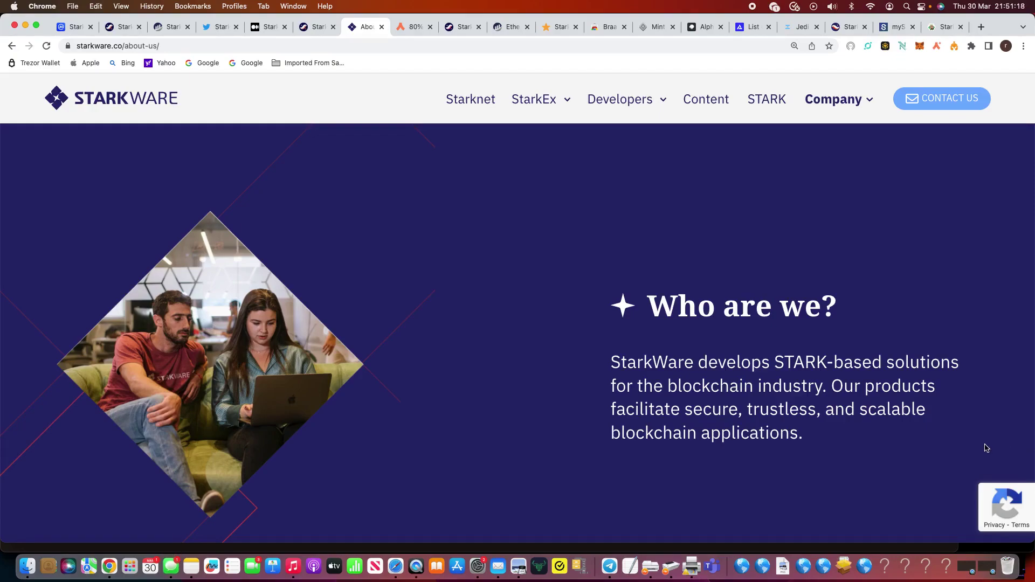
# Scroll StarkWare's About us page through Our Products and We Are Hiring down to the Our Team roster
pyautogui.scroll(-4, 986, 448)
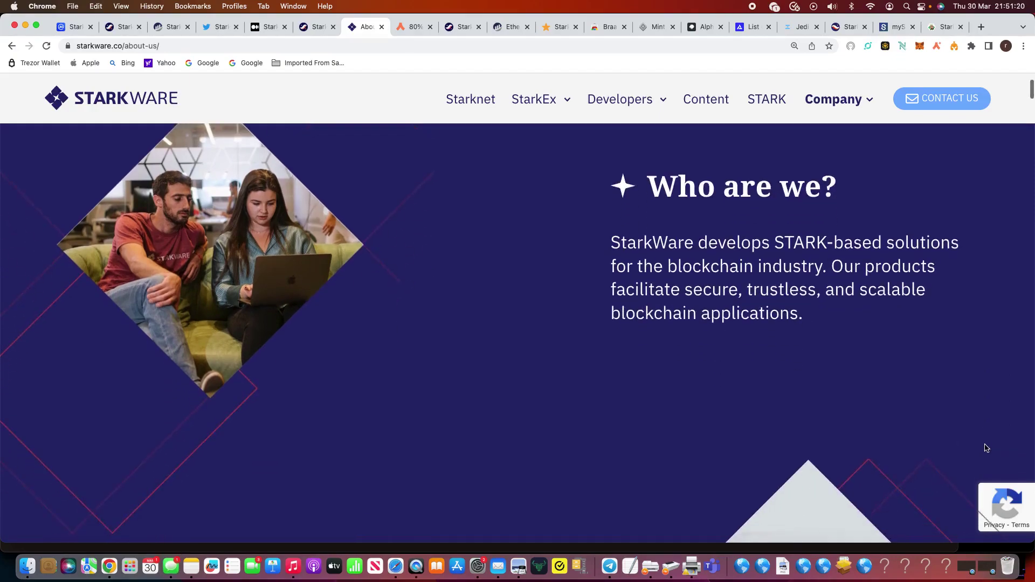
pyautogui.scroll(-10, 987, 448)
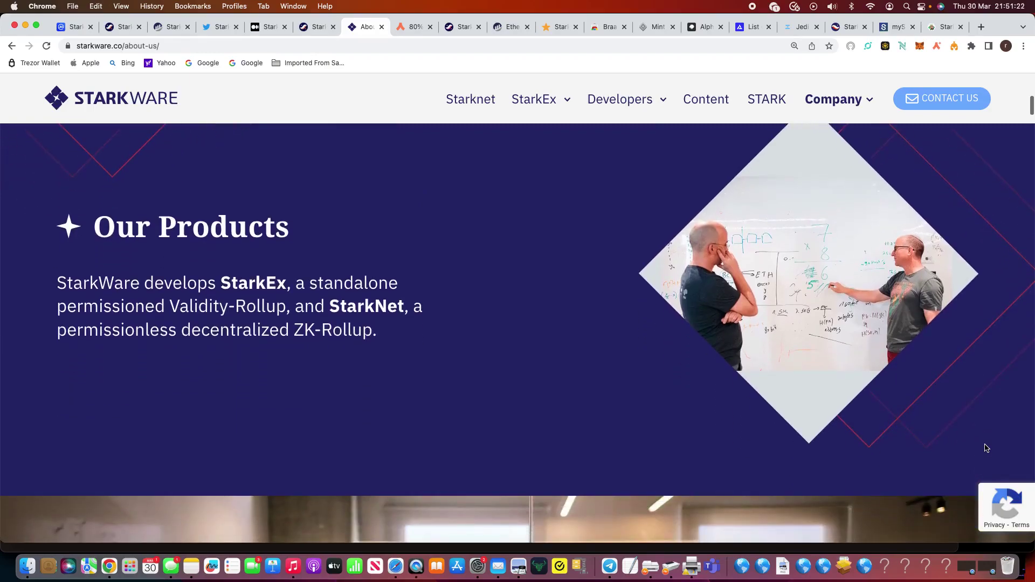
pyautogui.scroll(-8, 986, 448)
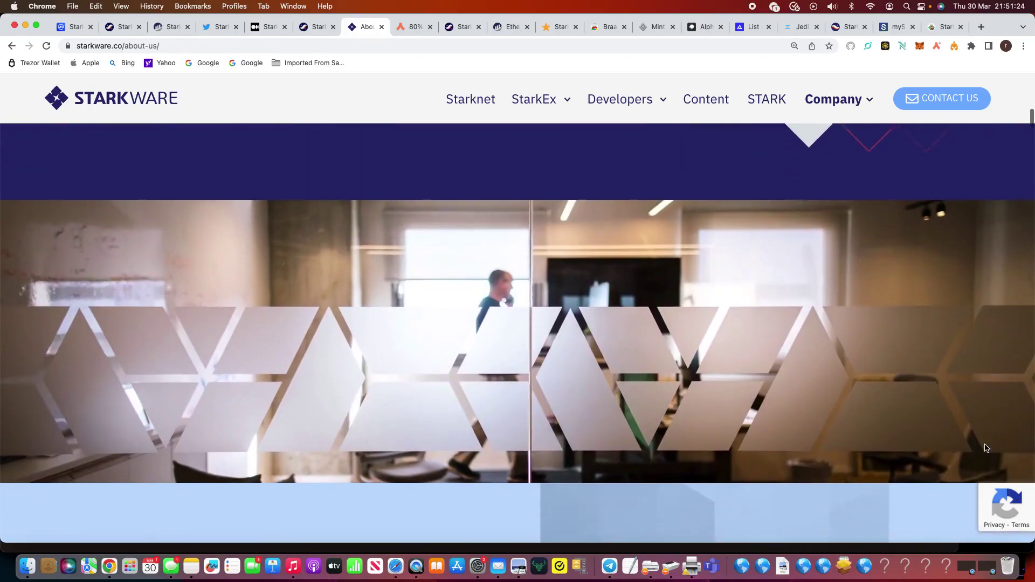
pyautogui.scroll(-12, 986, 448)
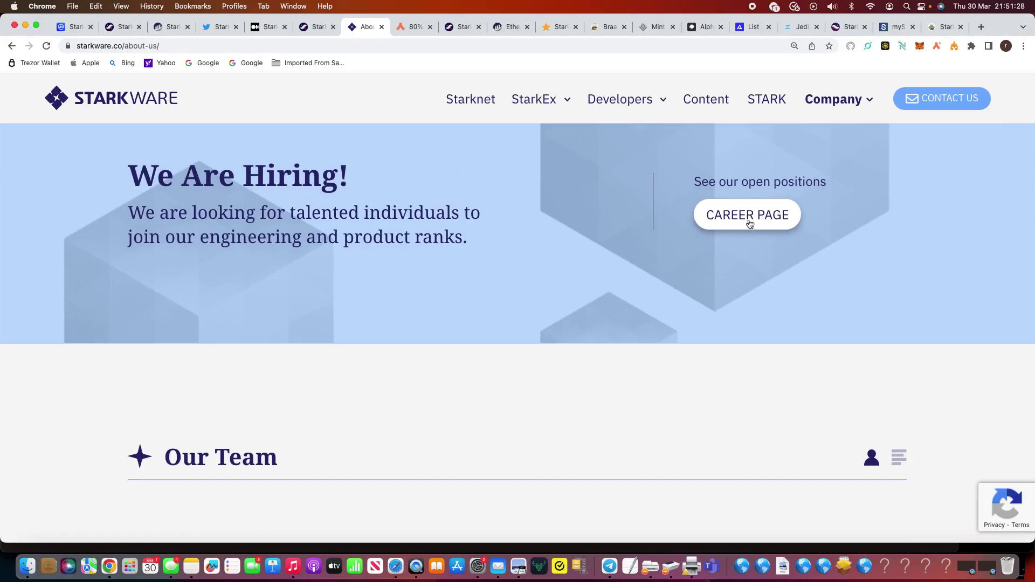
pyautogui.scroll(-9, 738, 322)
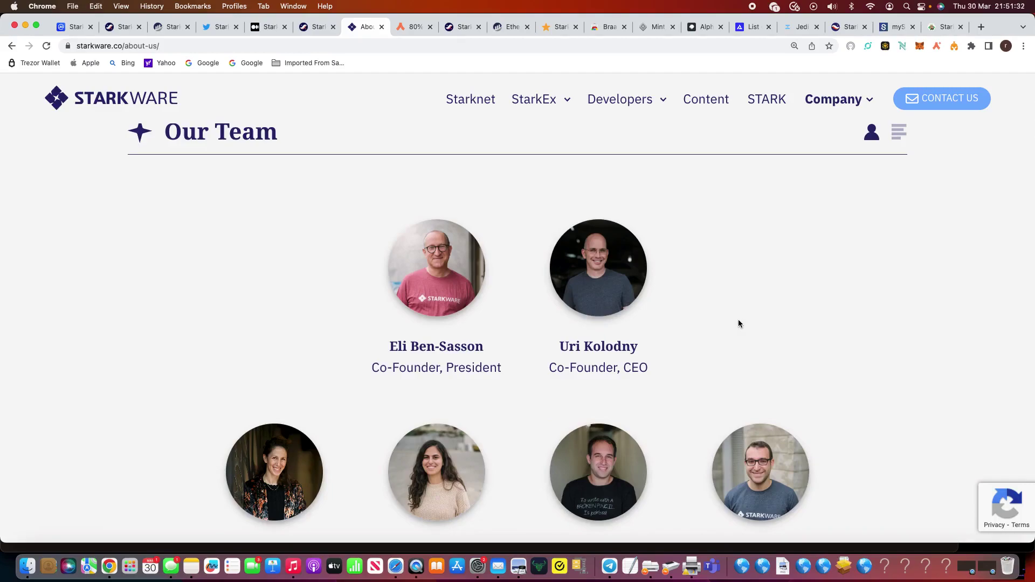
pyautogui.scroll(-10, 738, 324)
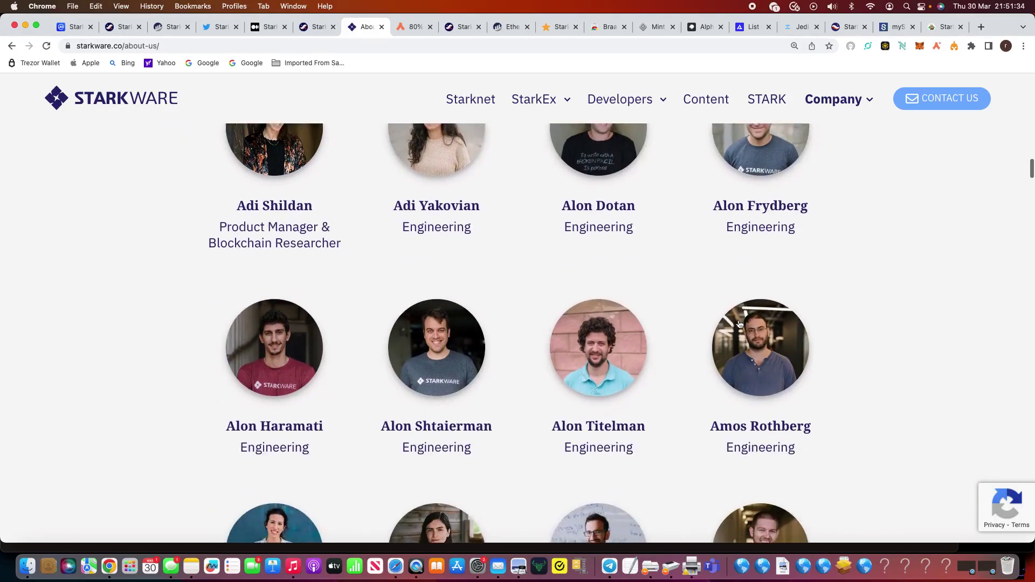
pyautogui.scroll(-15, 740, 323)
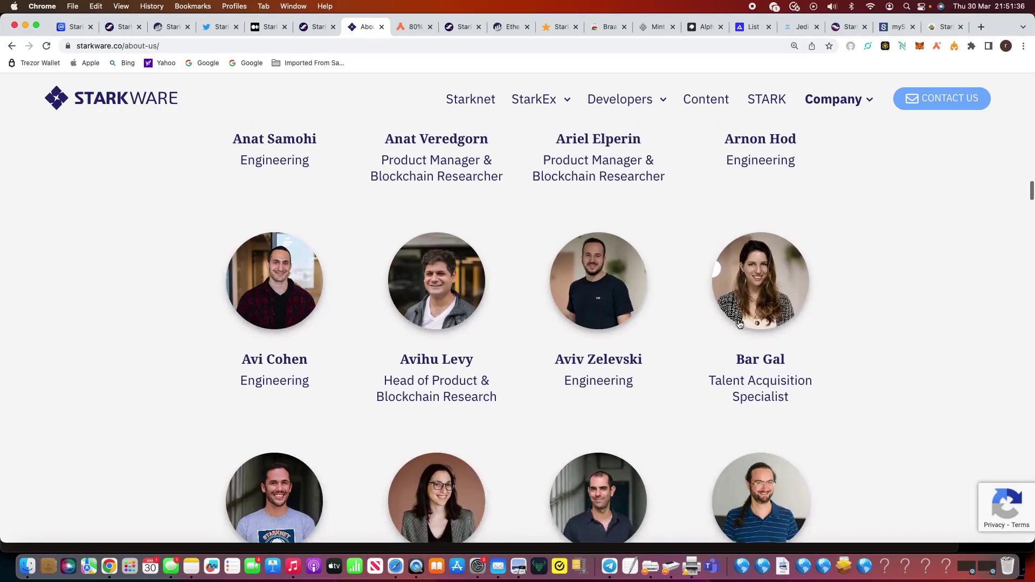
pyautogui.scroll(-7, 740, 324)
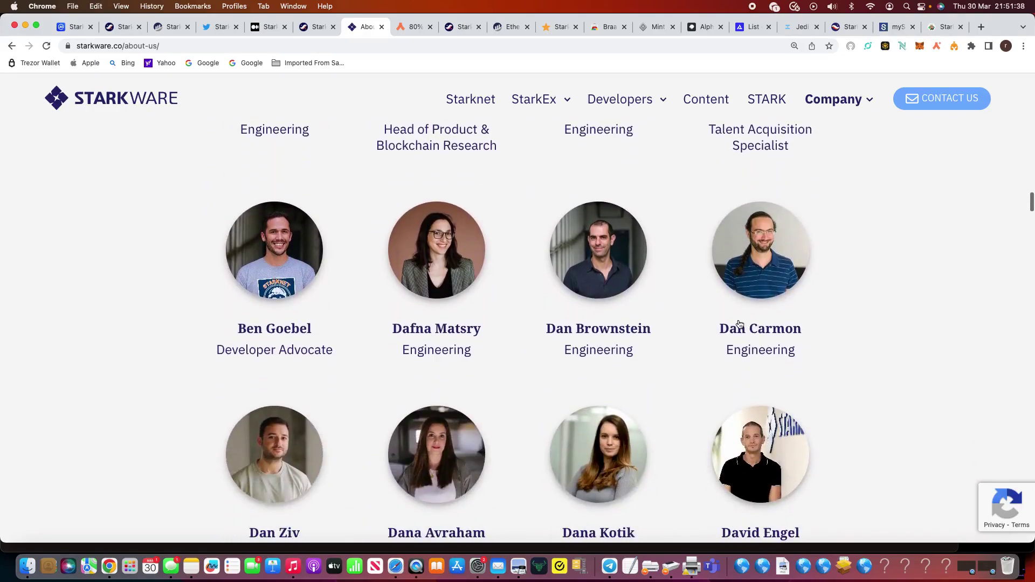
pyautogui.scroll(-17, 740, 324)
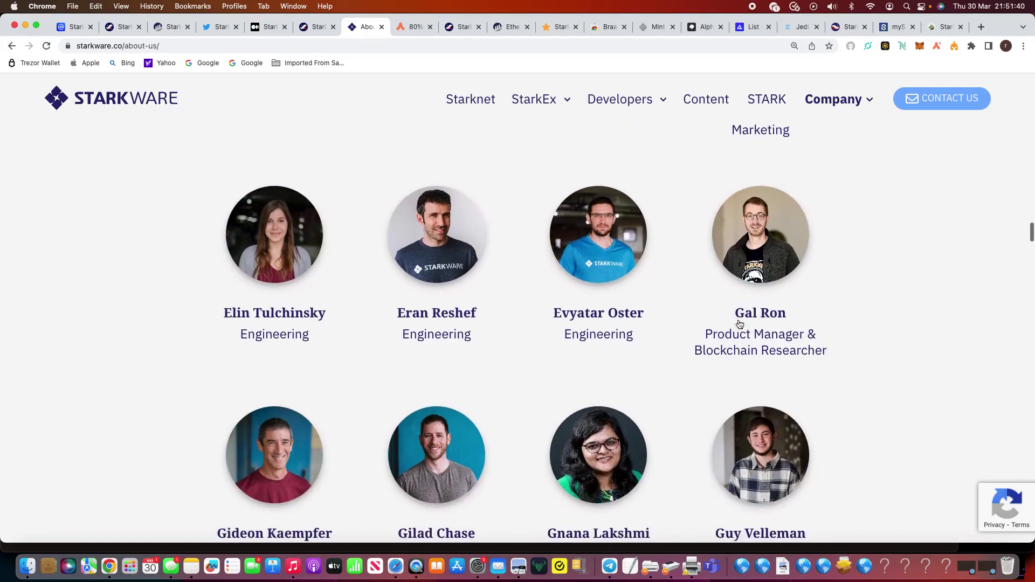
pyautogui.scroll(-2, 740, 323)
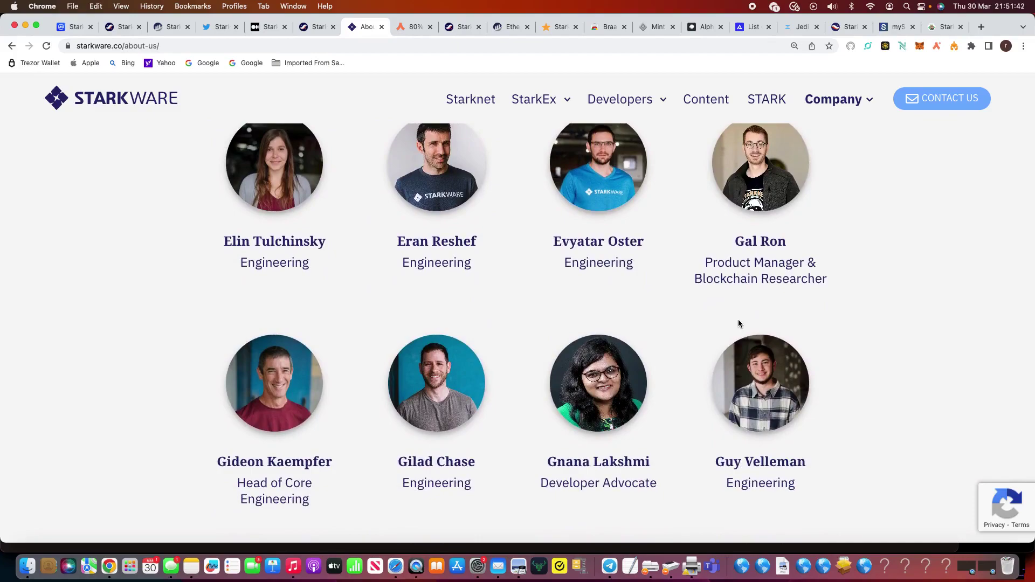
pyautogui.scroll(-10, 738, 323)
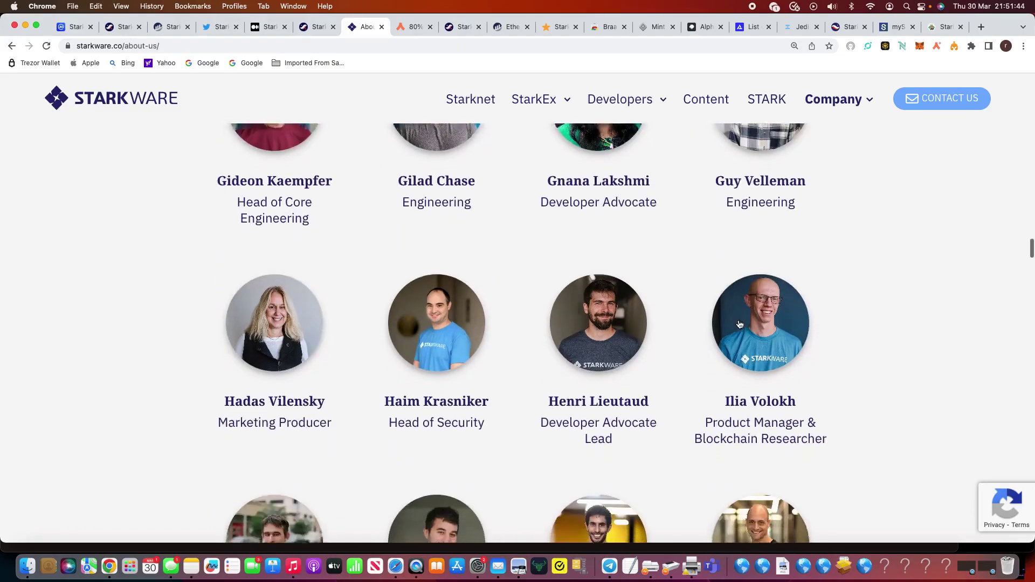
pyautogui.scroll(-2, 740, 323)
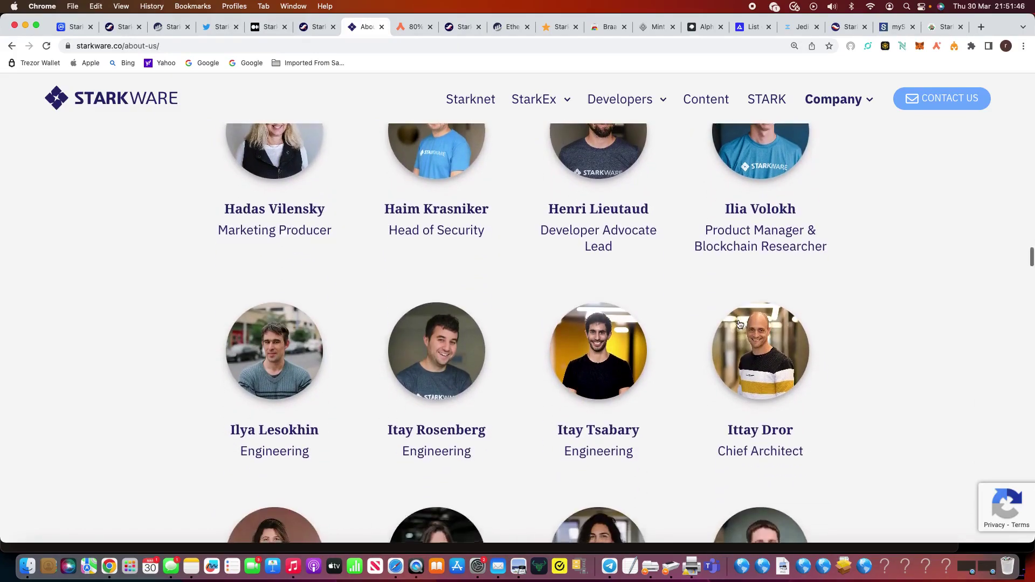
pyautogui.scroll(-4, 740, 323)
pyautogui.scroll(-20, 740, 323)
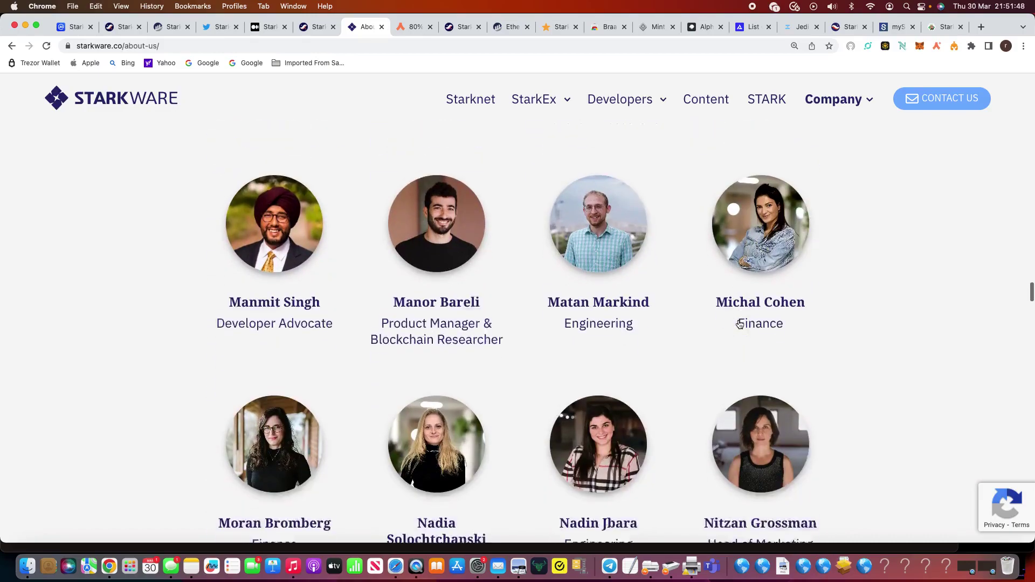
pyautogui.scroll(-15, 740, 323)
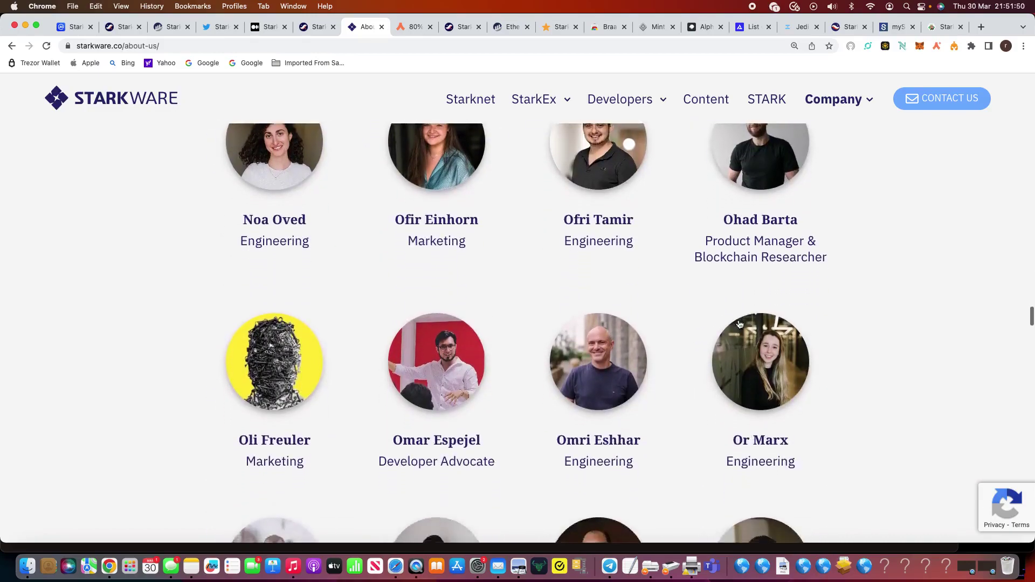
pyautogui.scroll(-18, 738, 324)
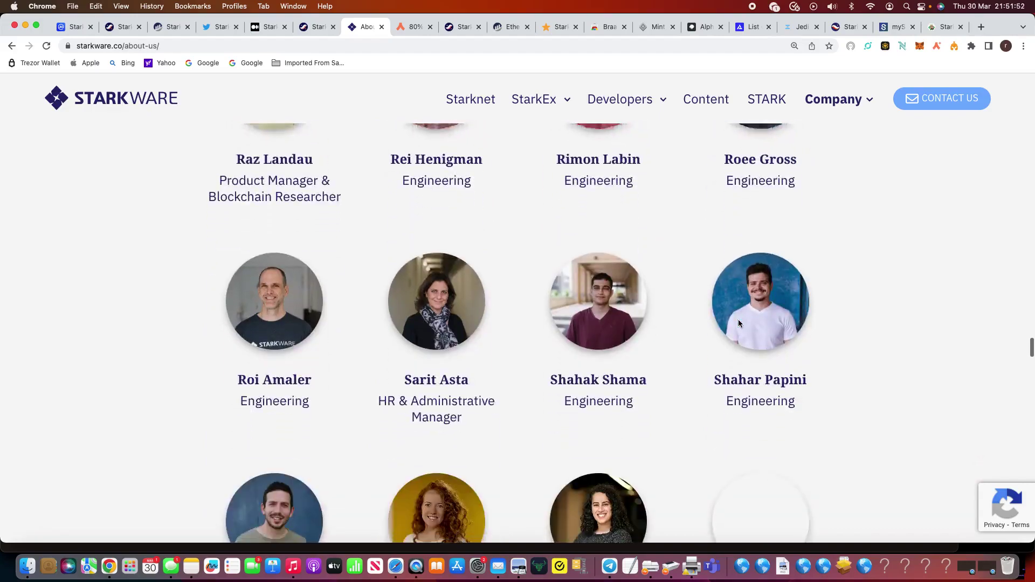
pyautogui.scroll(-8, 740, 324)
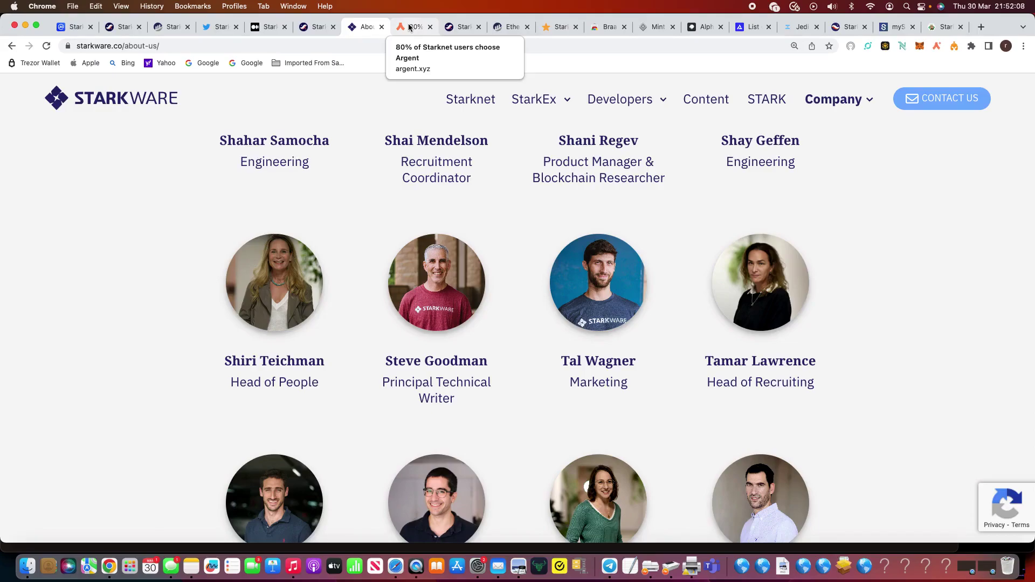
# Switch to the Argent X page on argent.xyz, then show Chrome's installed extensions
pyautogui.click(410, 28)
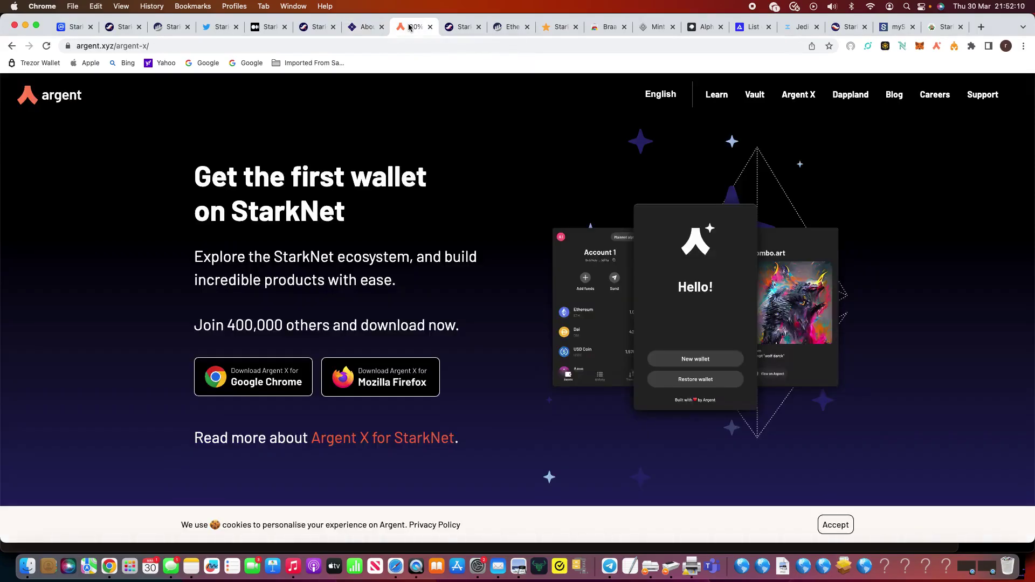
pyautogui.click(972, 48)
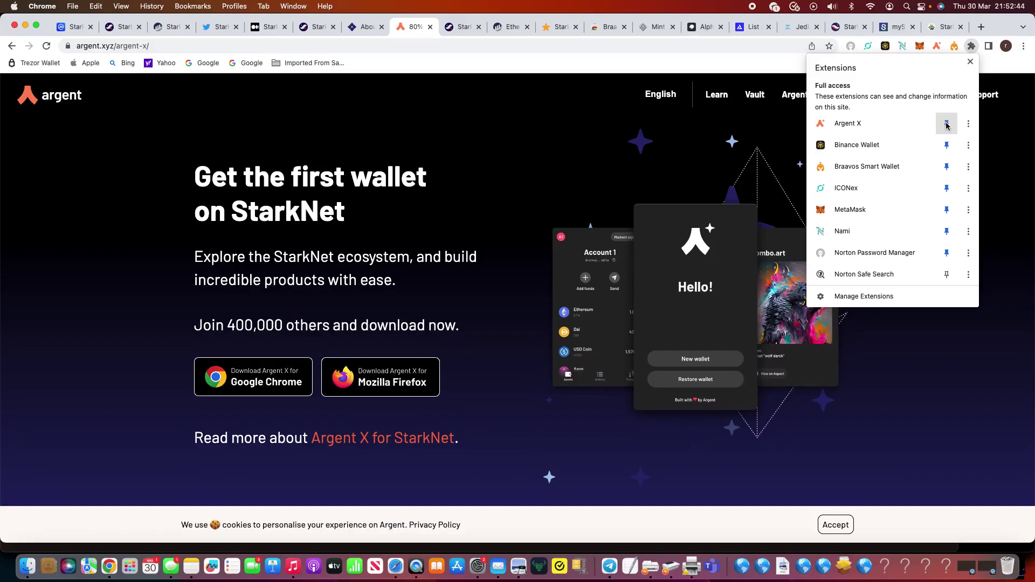
# Close the extensions list after confirming Argent X, Braavos and MetaMask are installed
pyautogui.click(1015, 137)
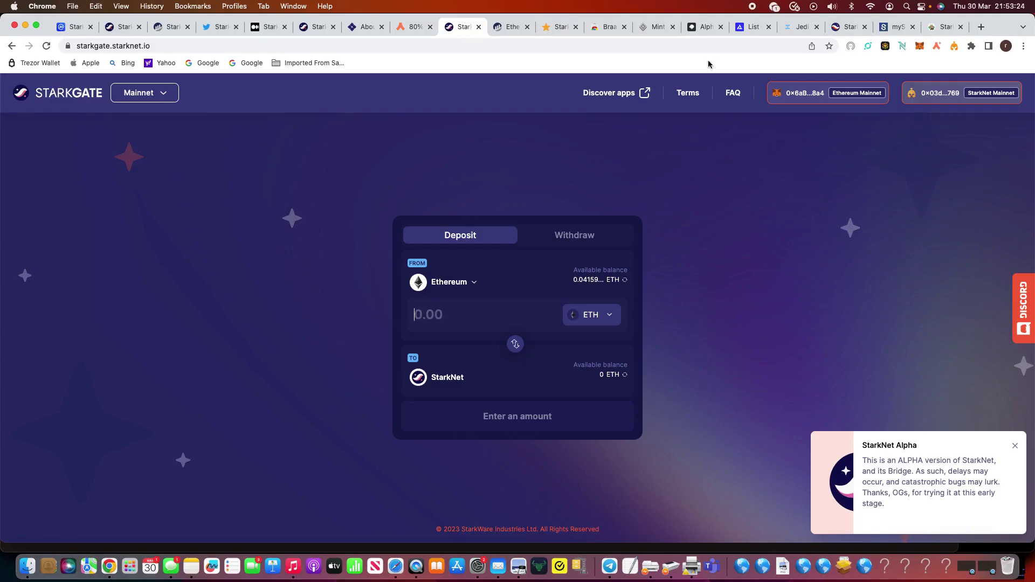
pyautogui.click(610, 28)
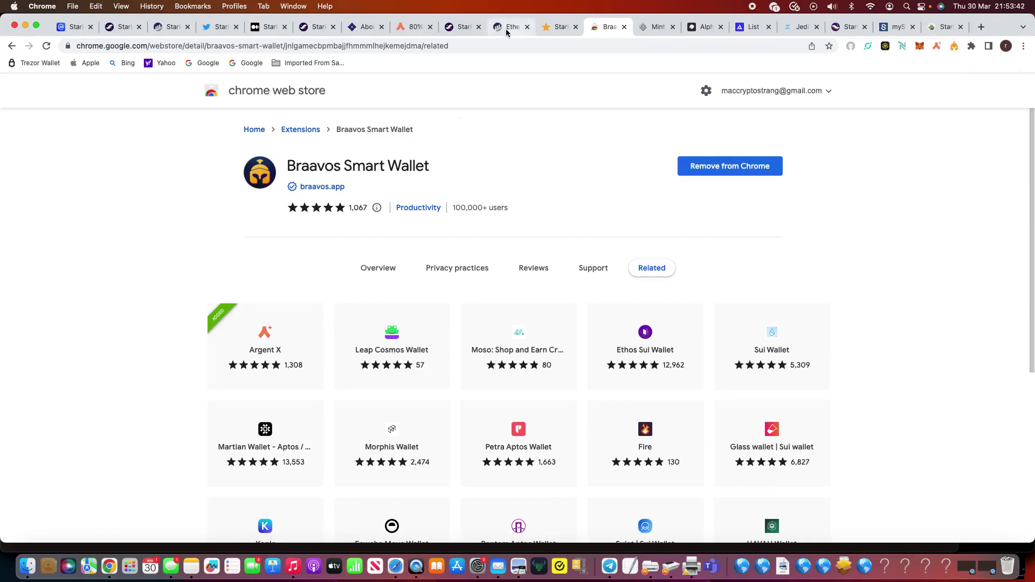
pyautogui.click(467, 28)
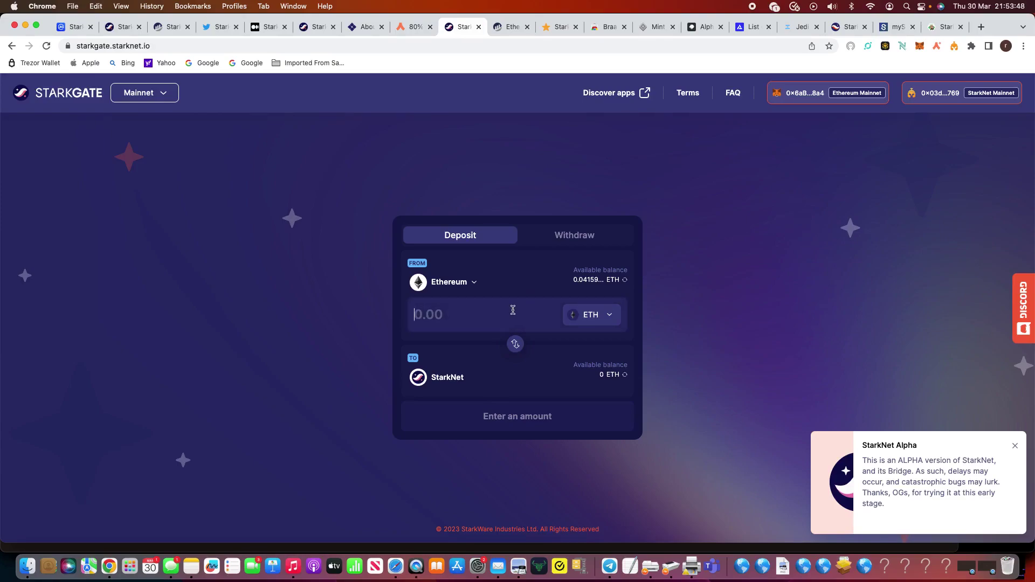
pyautogui.write('0.')
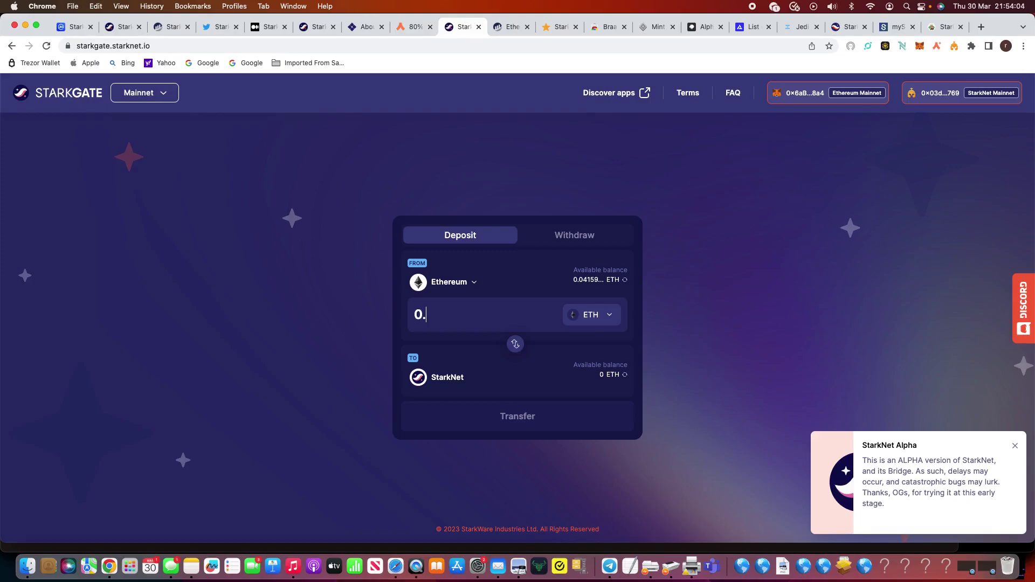
# Enter 0.01 as the StarkGate deposit amount and start the ETH transfer to StarkNet
pyautogui.write('01')
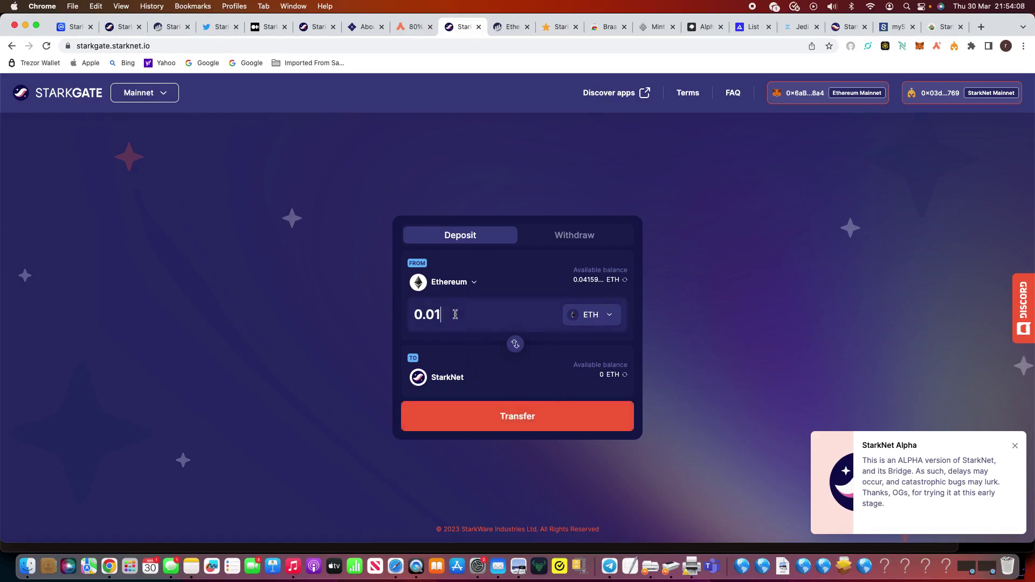
pyautogui.click(474, 414)
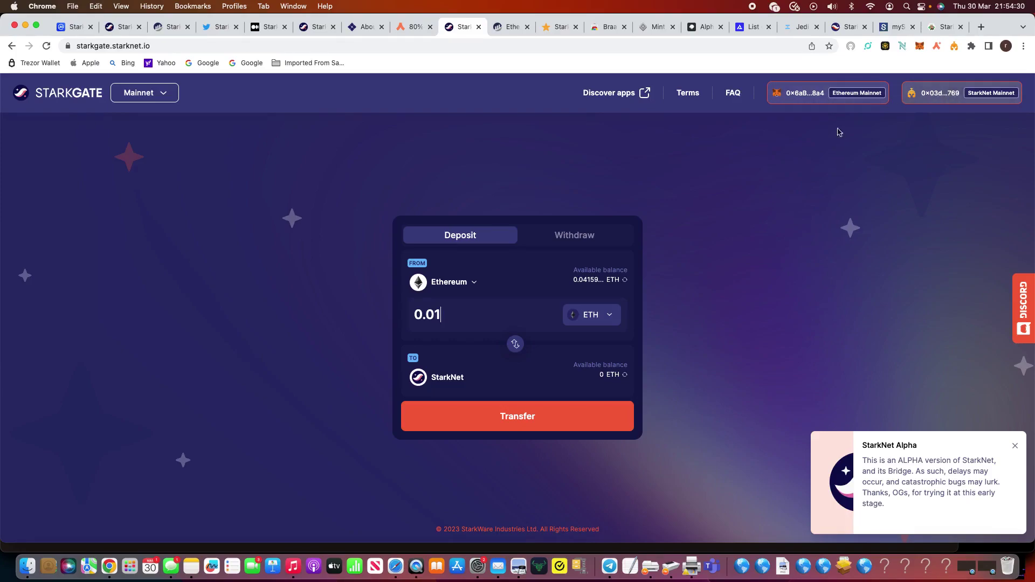
pyautogui.click(518, 420)
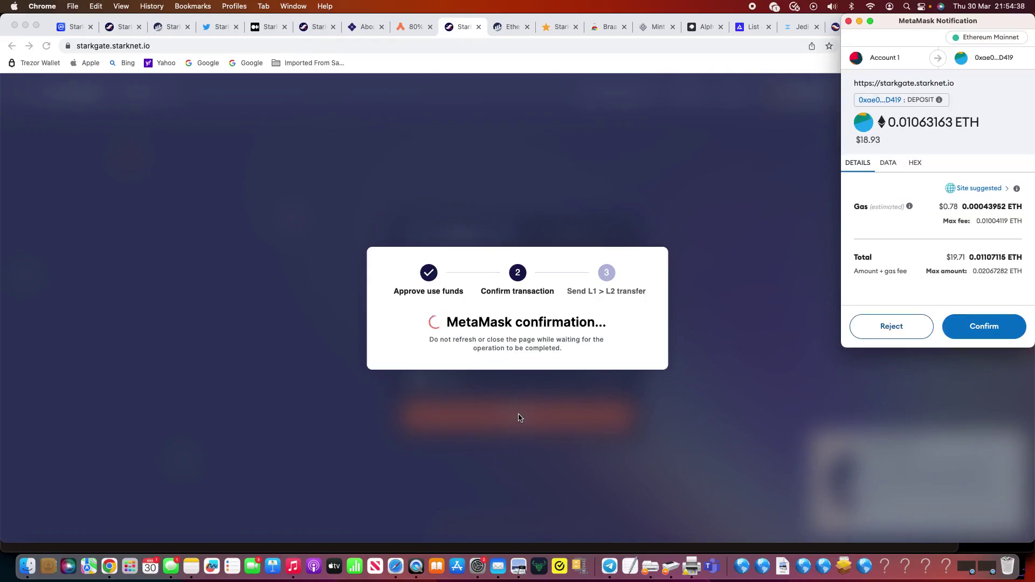
# Approve the deposit in MetaMask and view the bridge transaction on Etherscan
pyautogui.click(996, 329)
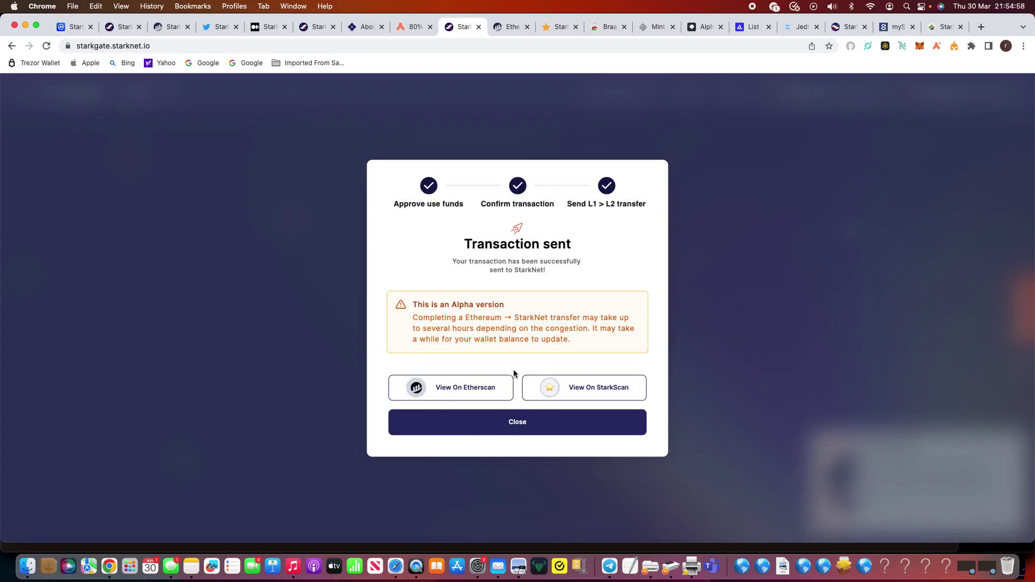
pyautogui.click(507, 28)
# Check the Etherscan transaction details for Success, then view the same L1 transaction on Starkscan
pyautogui.scroll(-3, 876, 310)
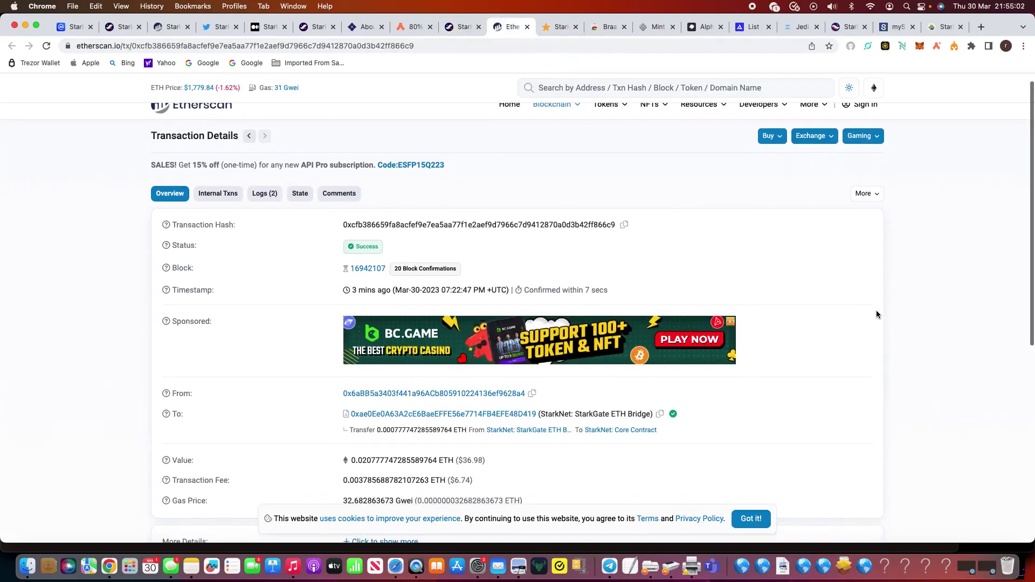
pyautogui.scroll(-1, 875, 313)
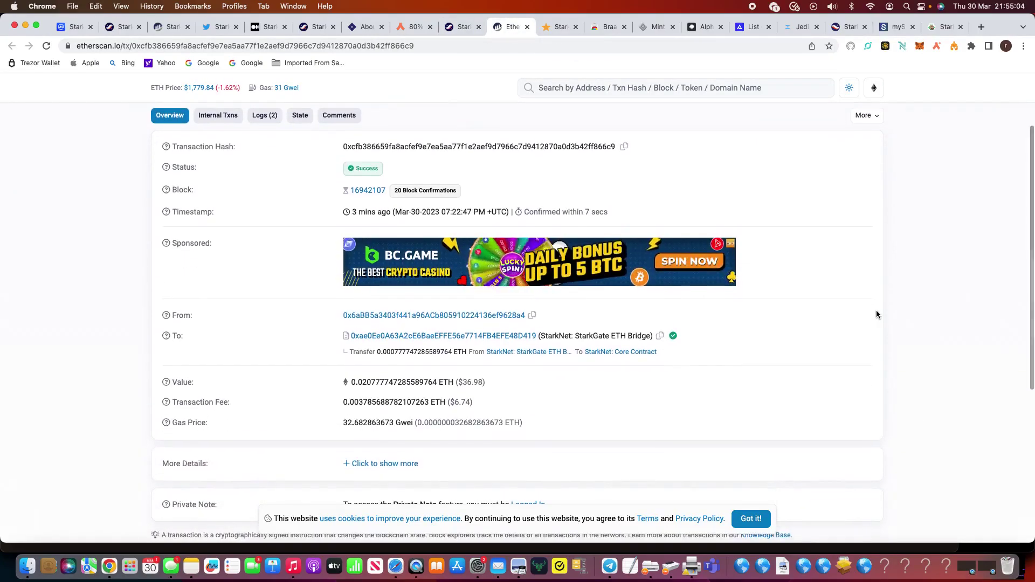
pyautogui.click(559, 29)
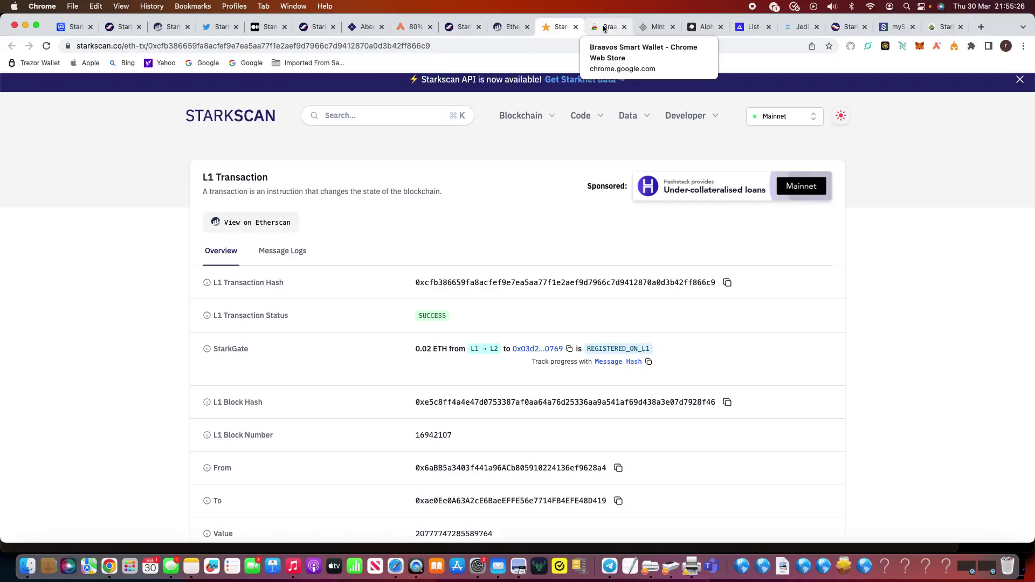
# Check Mint Square's StarkNet network options, glance at Alpha Road's testnet swap, then open Alchemy's dapp directory
pyautogui.click(654, 28)
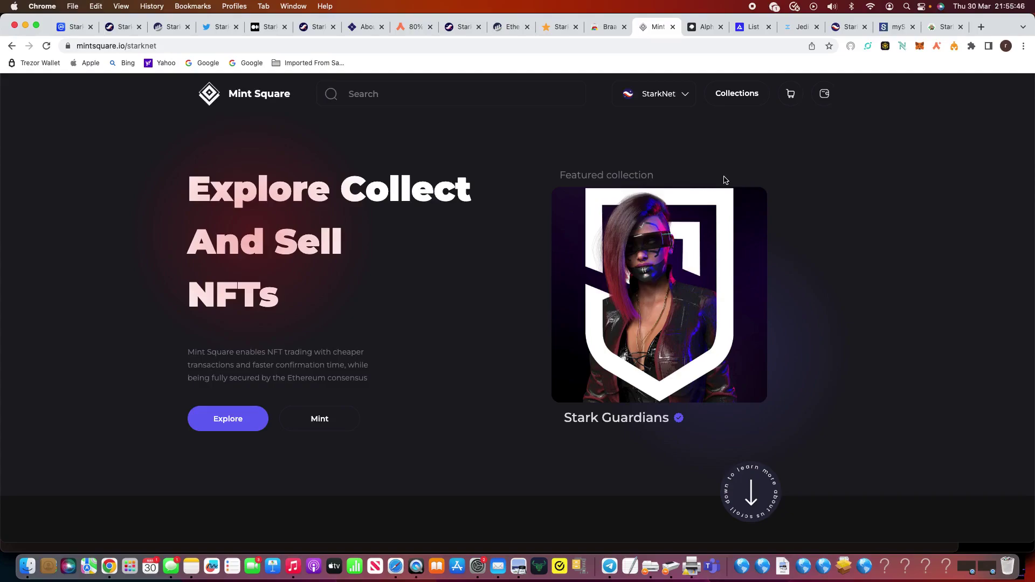
pyautogui.click(668, 99)
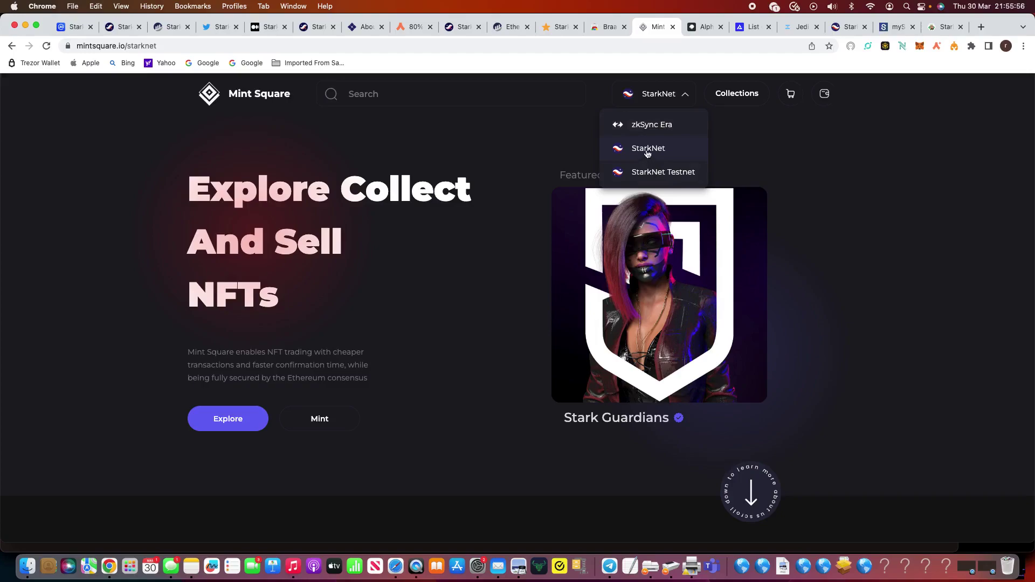
pyautogui.click(708, 26)
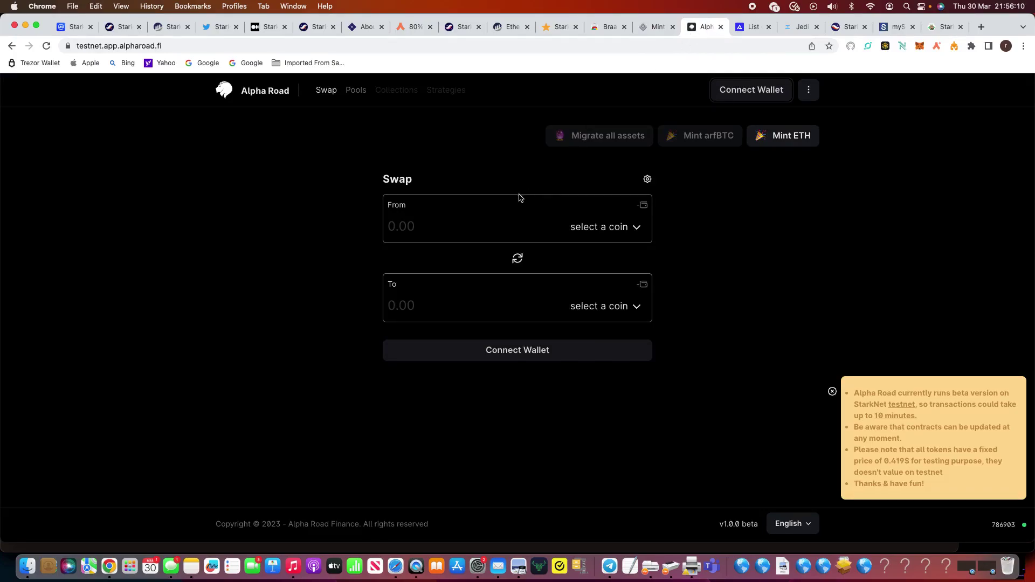
pyautogui.click(744, 28)
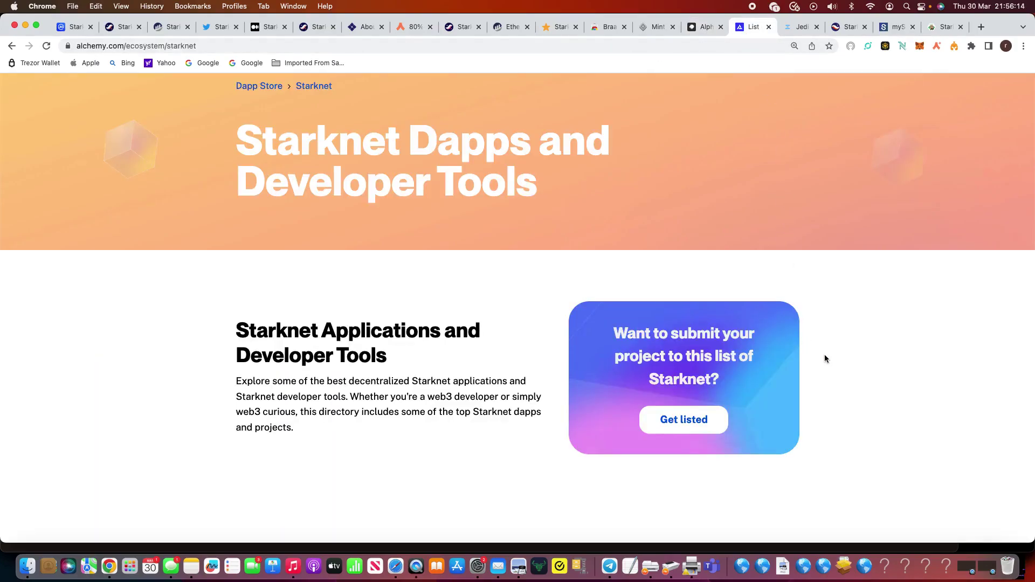
# Browse the Starknet dapp and developer tool cards on Alchemy, then switch to JediSwap's swap page
pyautogui.scroll(-1, 824, 358)
pyautogui.scroll(3, 825, 358)
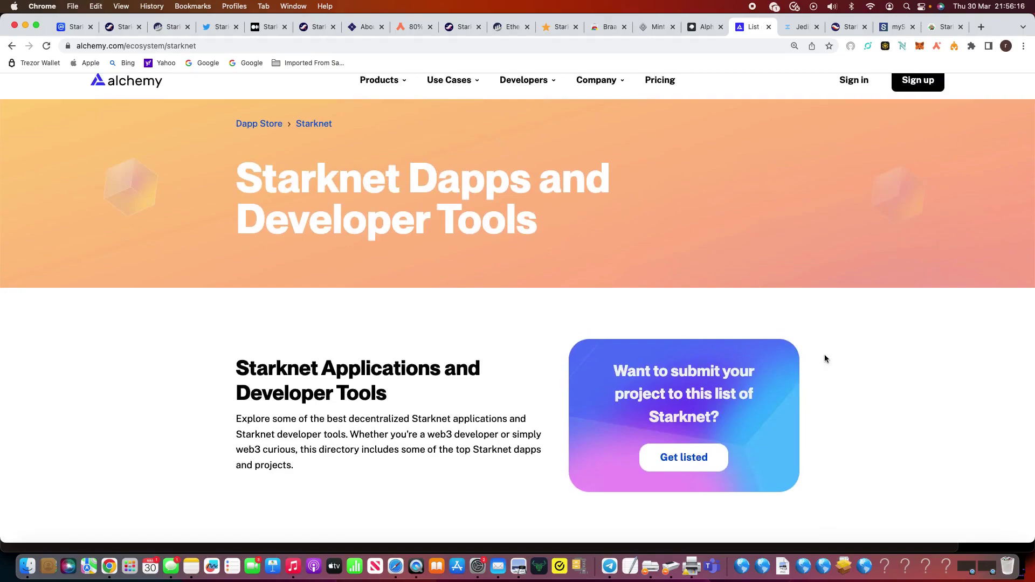
pyautogui.scroll(-7, 825, 358)
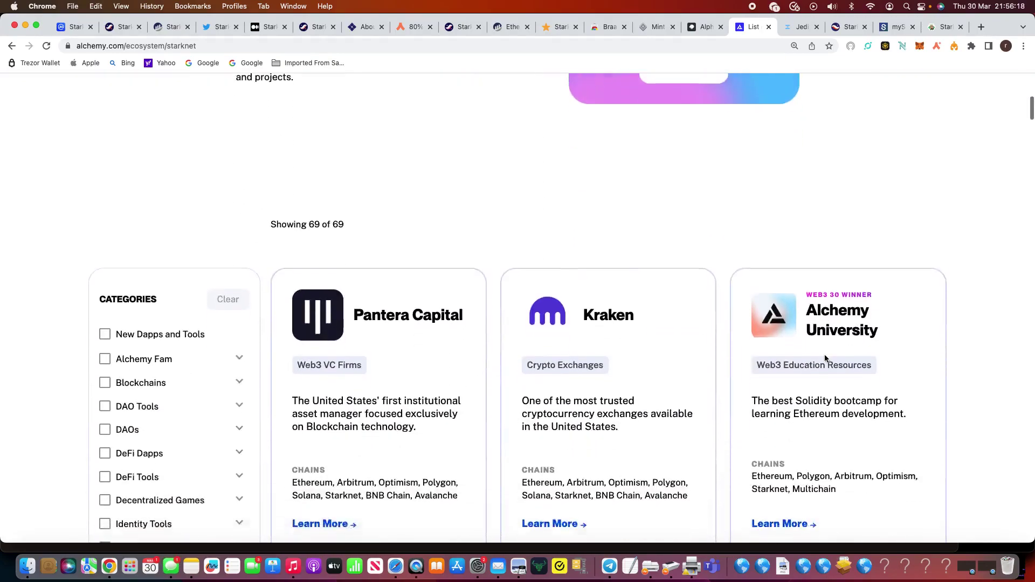
pyautogui.scroll(-2, 825, 359)
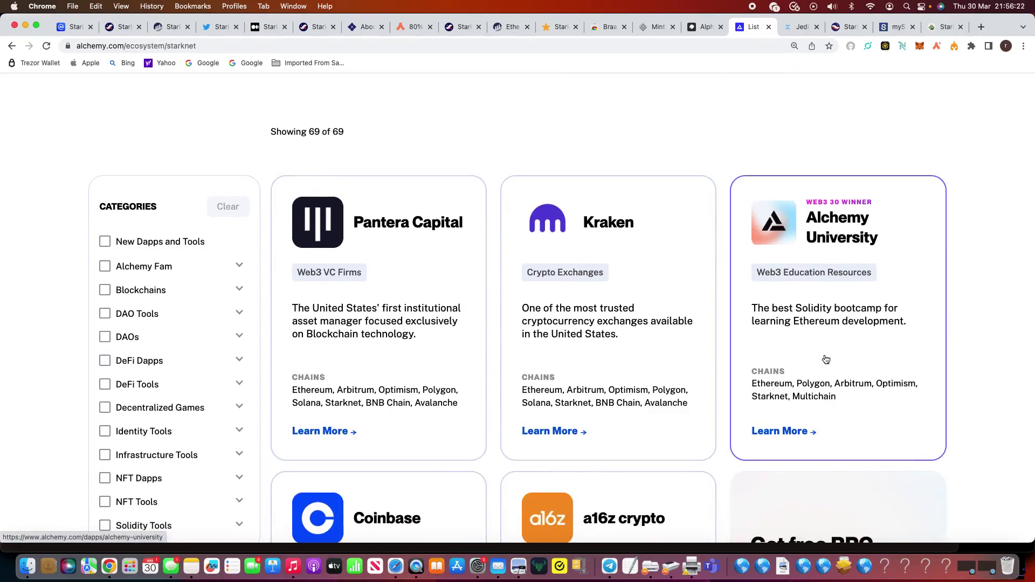
pyautogui.scroll(-6, 826, 359)
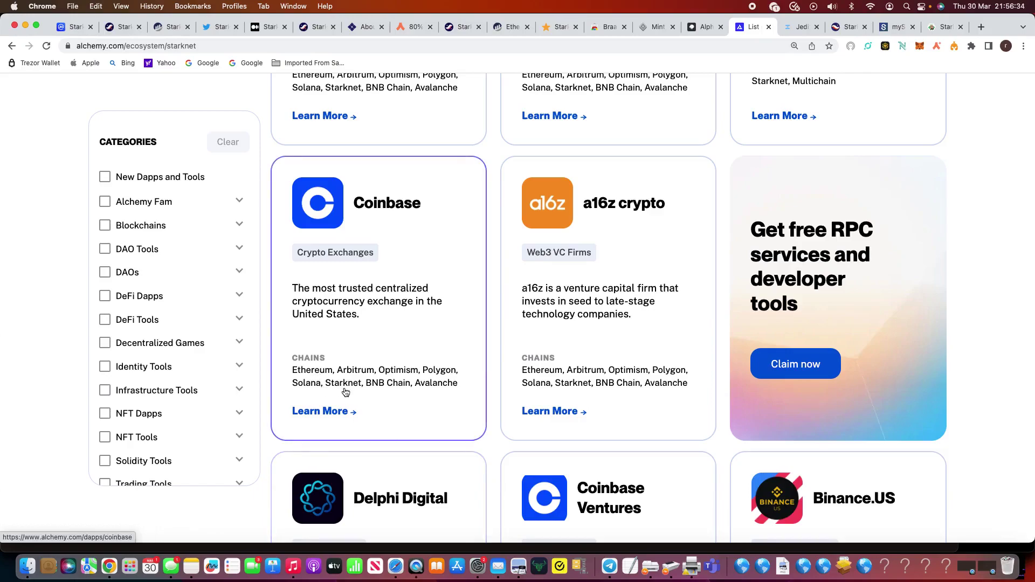
pyautogui.scroll(-3, 472, 425)
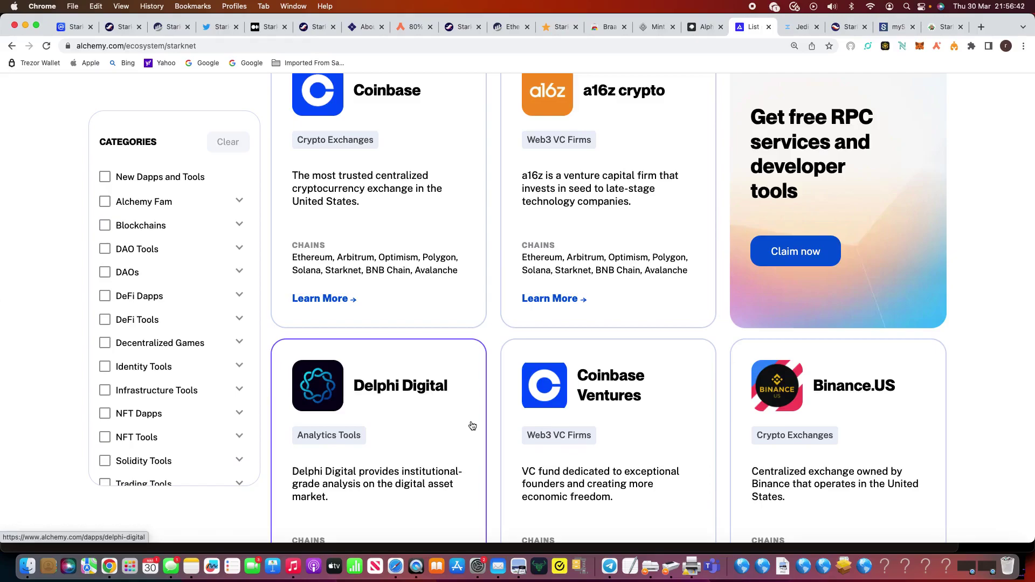
pyautogui.scroll(-3, 472, 426)
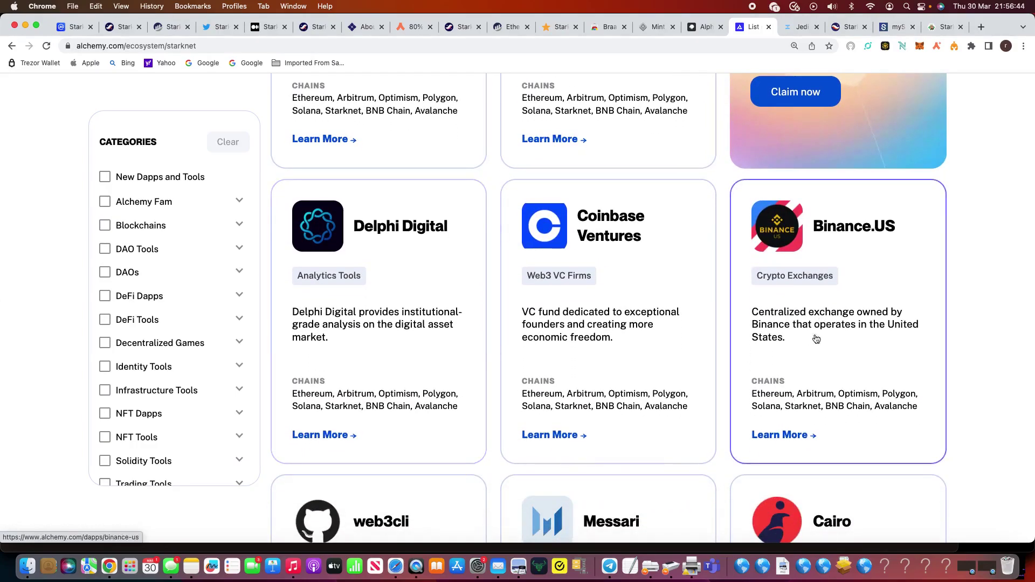
pyautogui.scroll(-9, 817, 339)
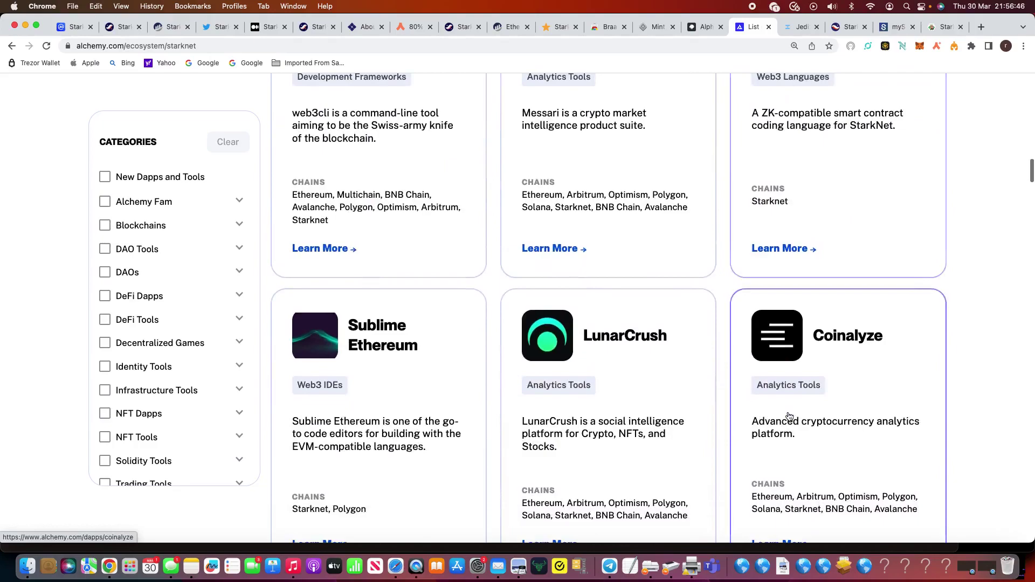
pyautogui.scroll(-8, 789, 417)
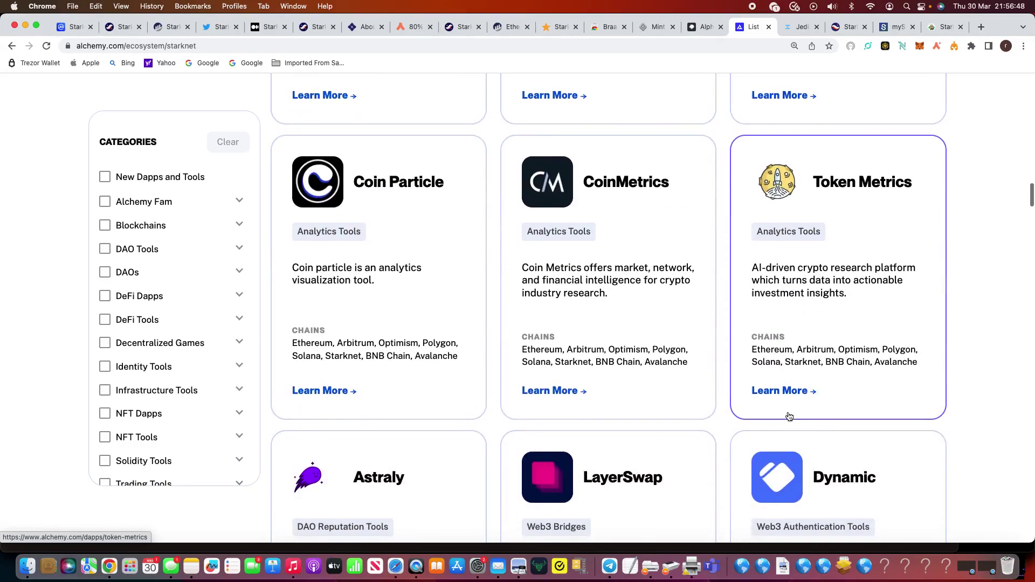
pyautogui.scroll(-3, 789, 416)
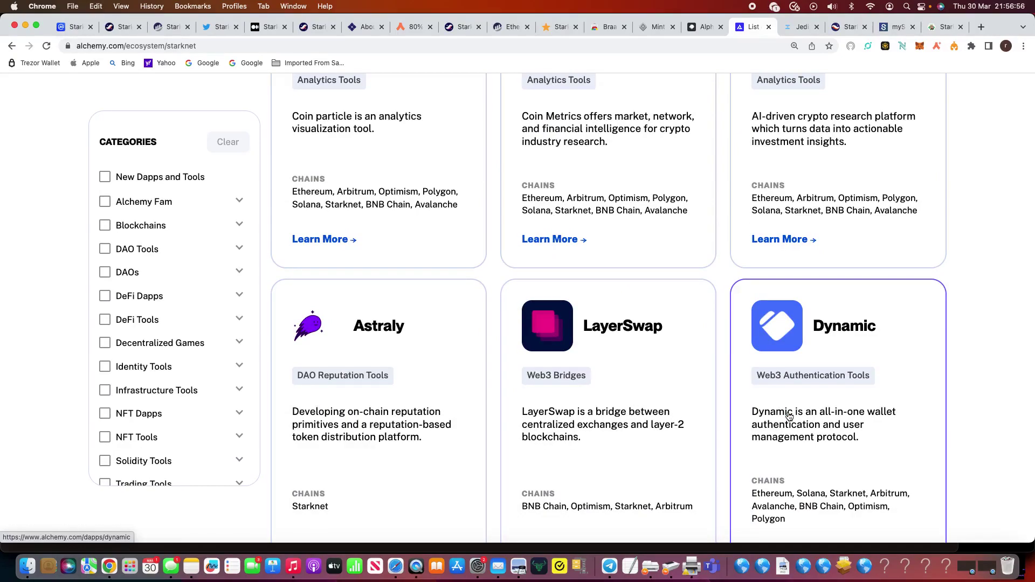
pyautogui.scroll(-5, 789, 416)
pyautogui.scroll(-5, 789, 416)
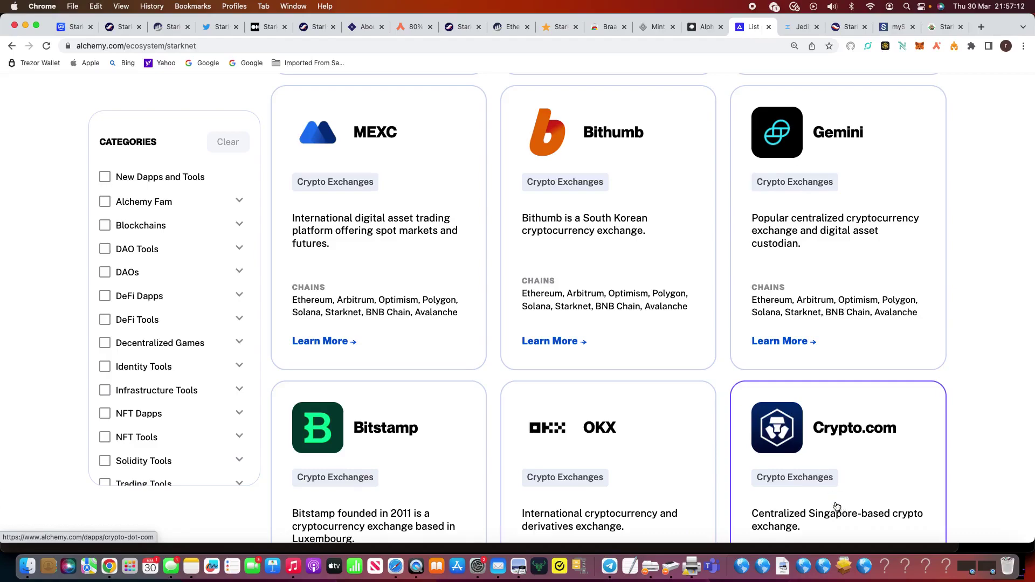
pyautogui.scroll(-5, 836, 508)
pyautogui.scroll(-3, 836, 507)
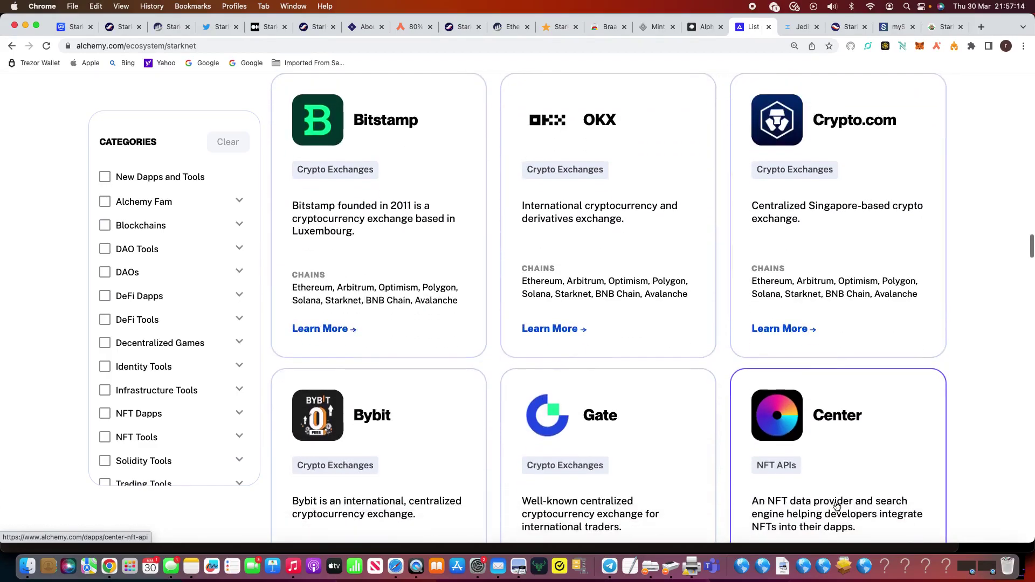
pyautogui.scroll(-2, 836, 507)
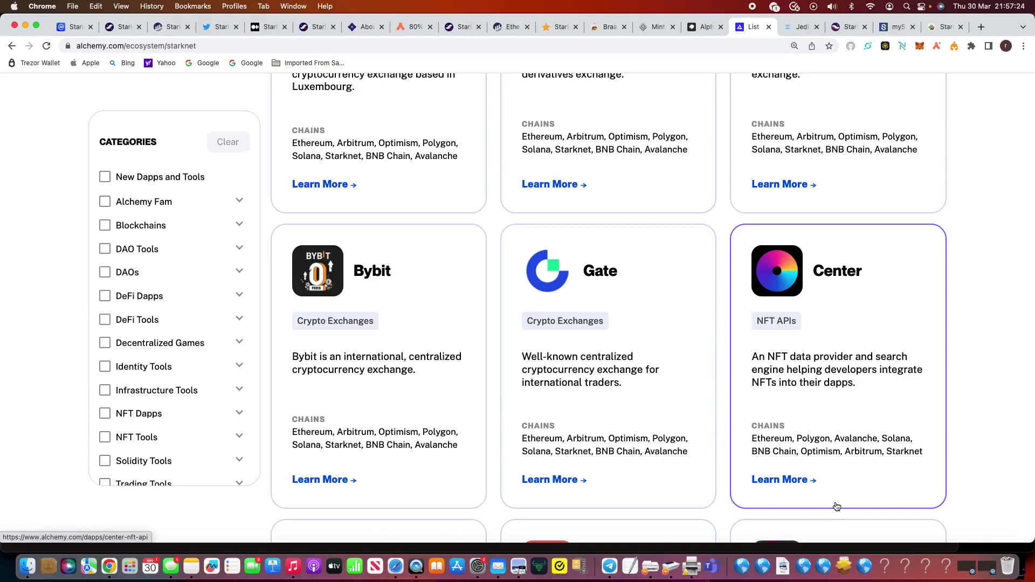
pyautogui.scroll(-10, 836, 507)
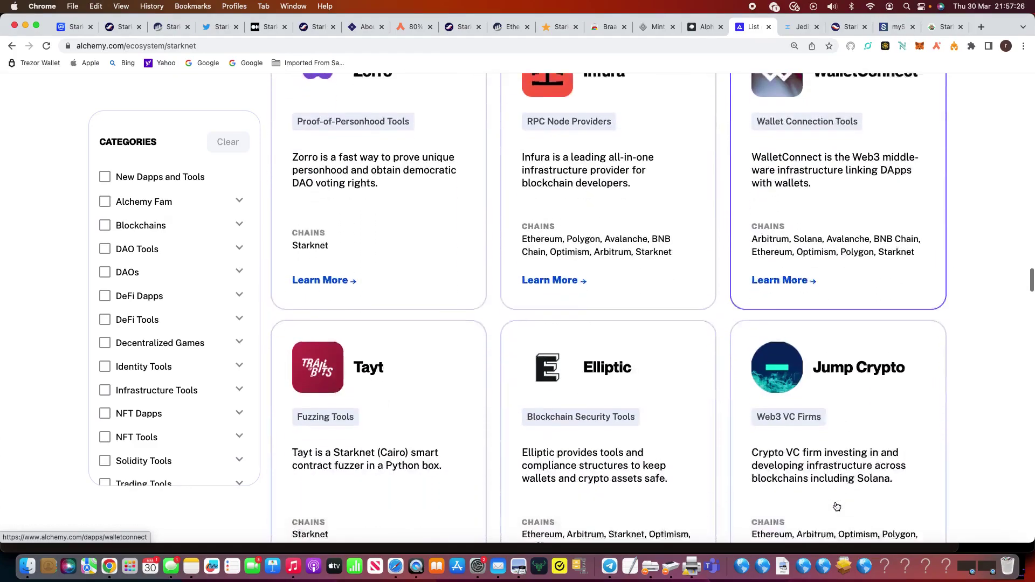
pyautogui.scroll(-10, 836, 507)
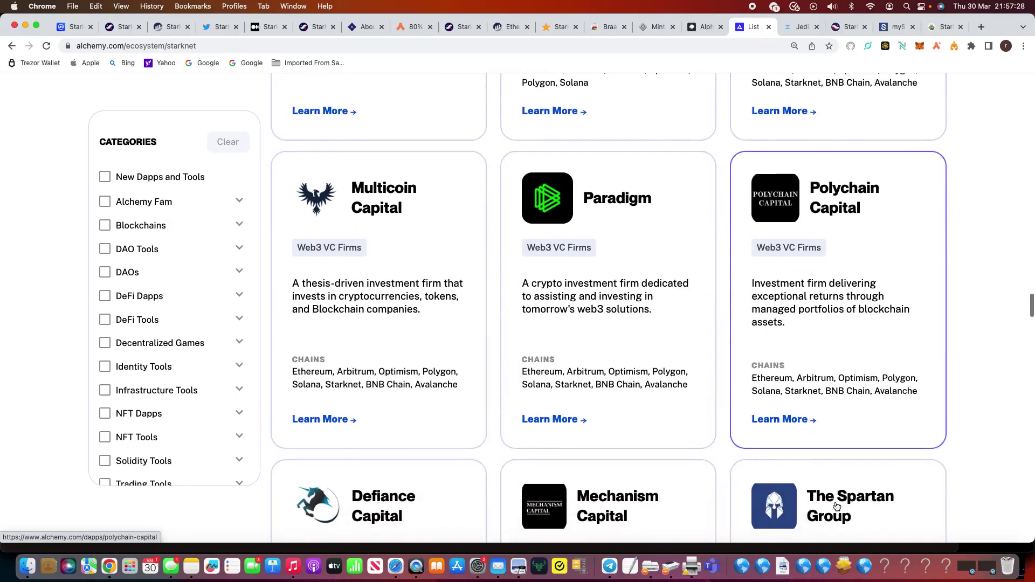
pyautogui.scroll(-6, 836, 506)
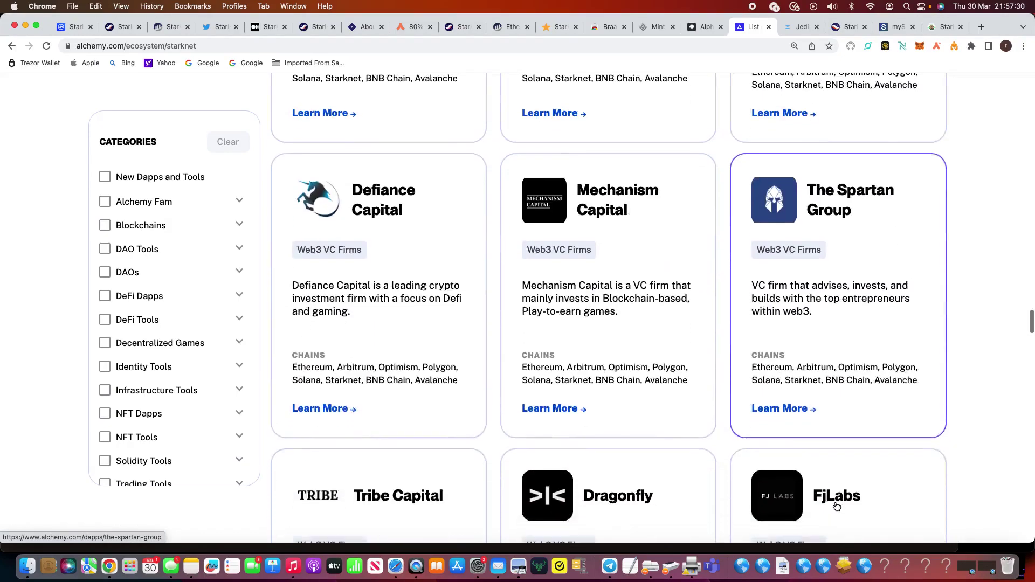
pyautogui.scroll(-8, 836, 506)
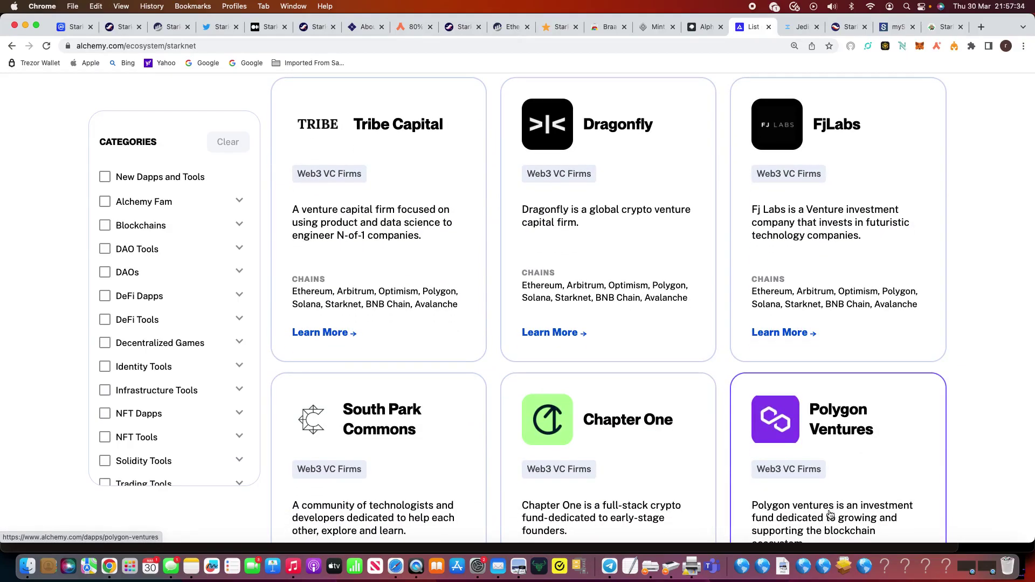
pyautogui.scroll(-7, 836, 507)
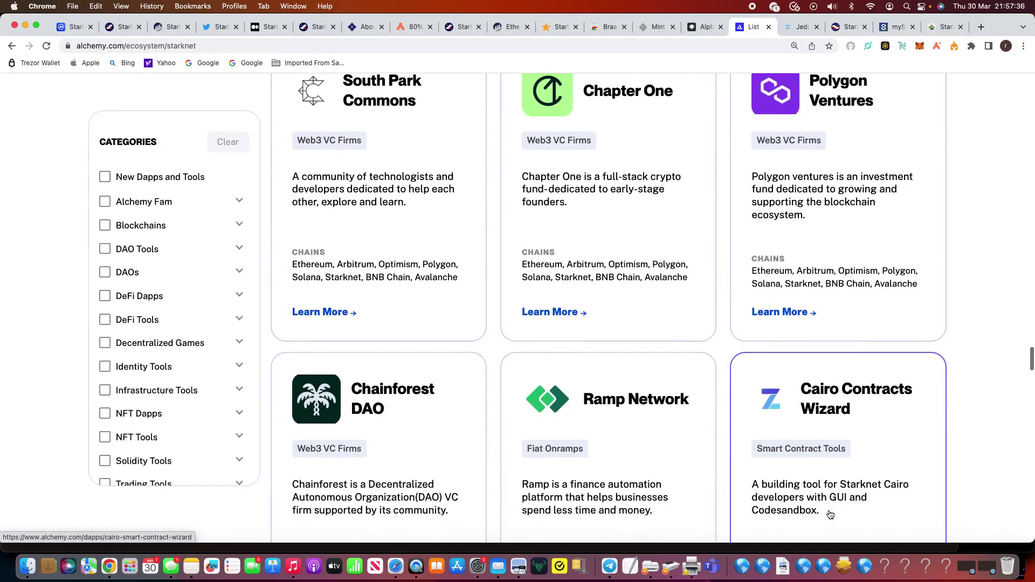
pyautogui.scroll(-4, 830, 514)
pyautogui.scroll(-12, 831, 515)
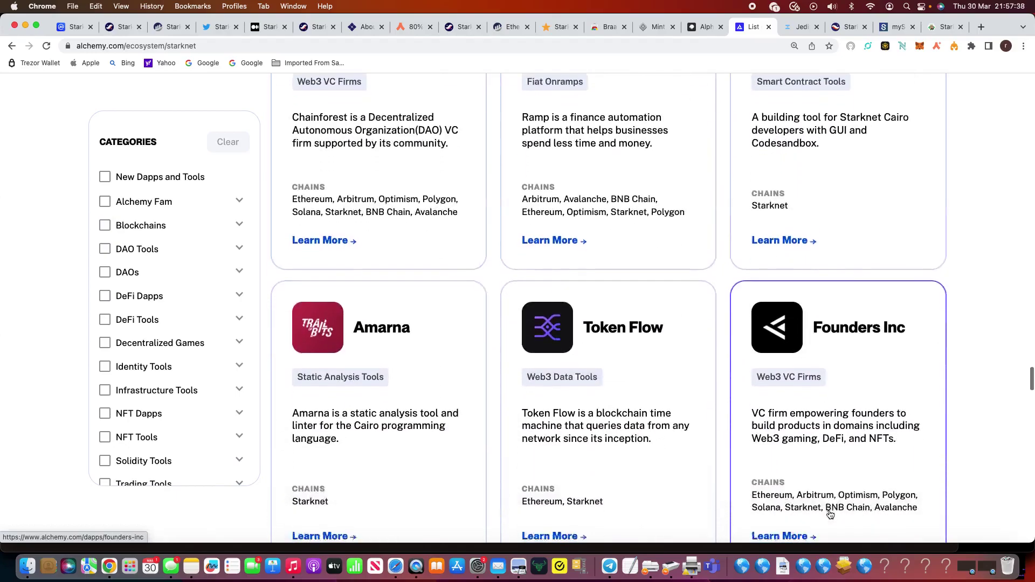
pyautogui.scroll(-7, 829, 514)
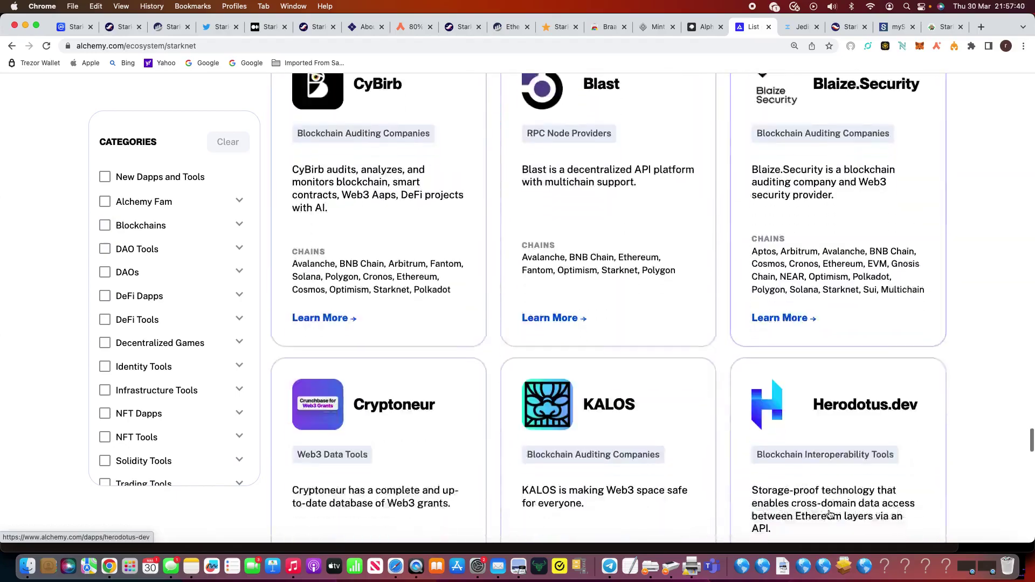
pyautogui.click(797, 28)
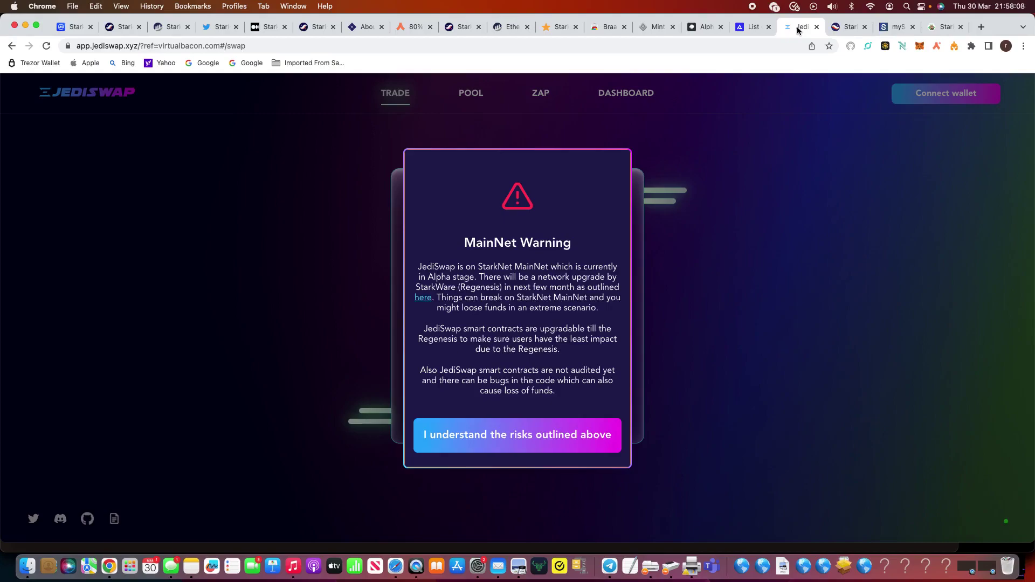
# Leave JediSwap's MainNet Warning unaccepted and switch to the StarkNet Ecosystem dApps, services and wallets directory
pyautogui.click(849, 27)
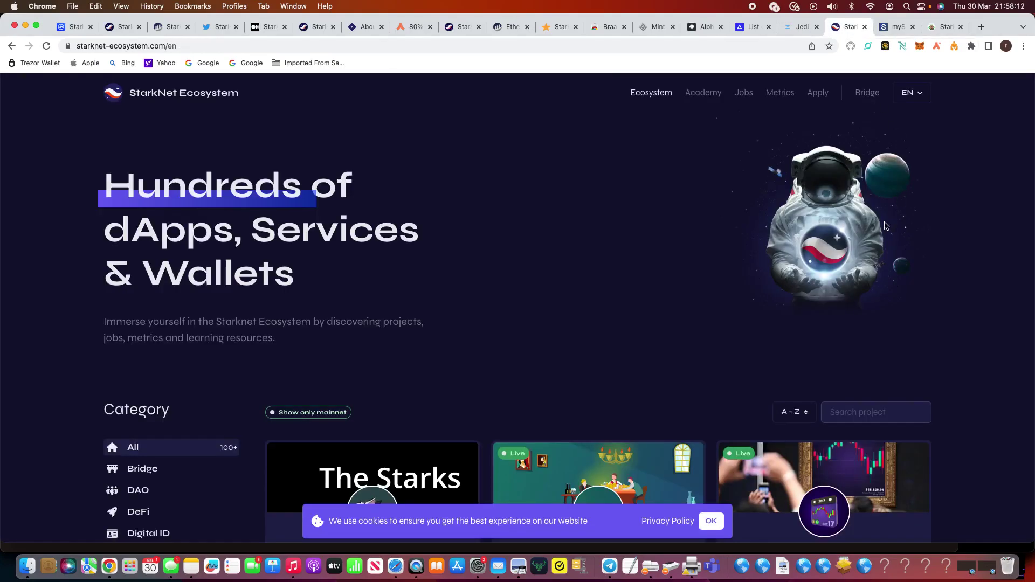
# Scroll the project grid from 0xStarks down to Maker, MES Protocol and MetaMaterial, then switch to mySwap
pyautogui.scroll(-5, 886, 227)
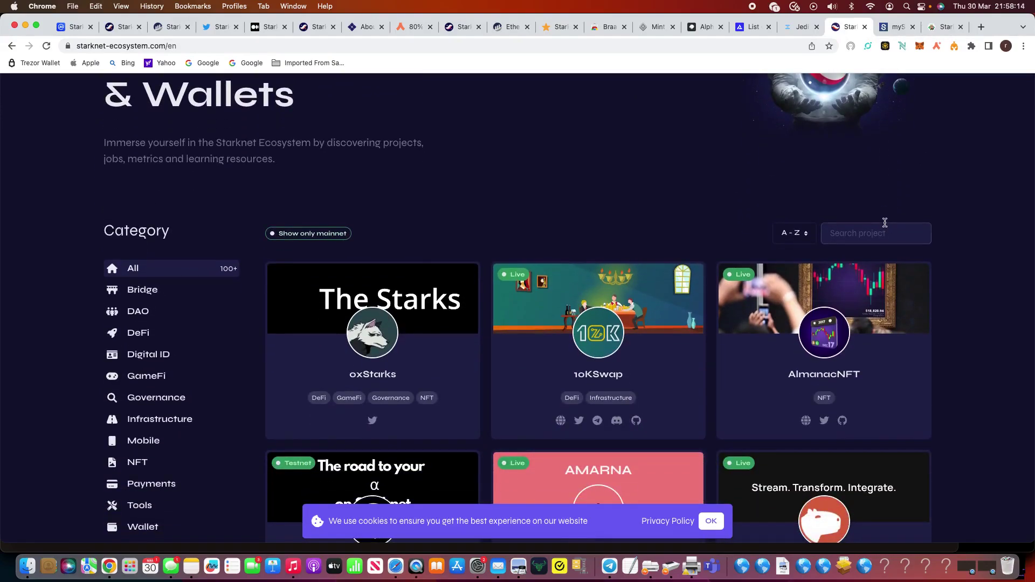
pyautogui.scroll(-6, 886, 226)
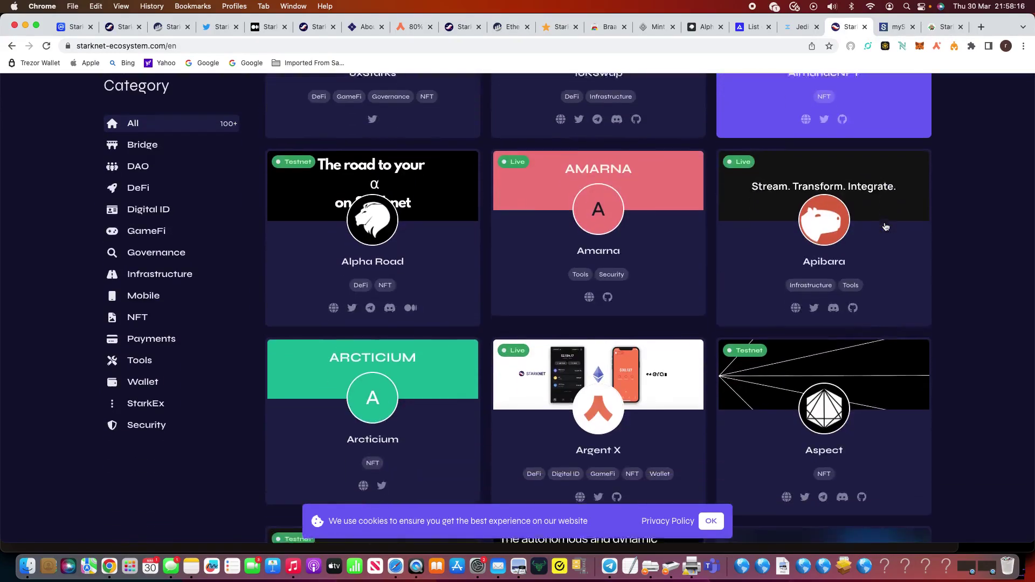
pyautogui.scroll(-6, 886, 227)
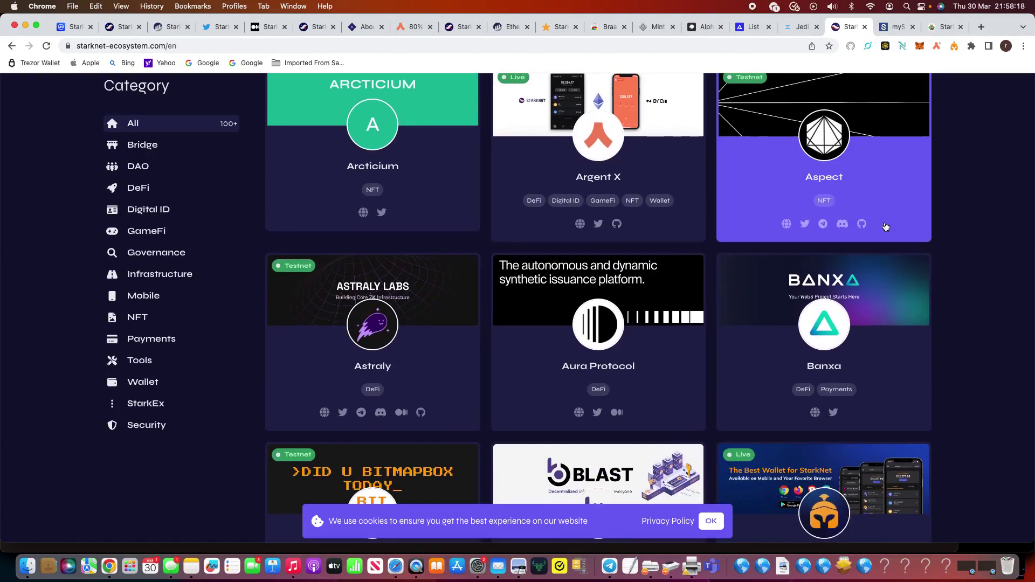
pyautogui.scroll(-5, 886, 226)
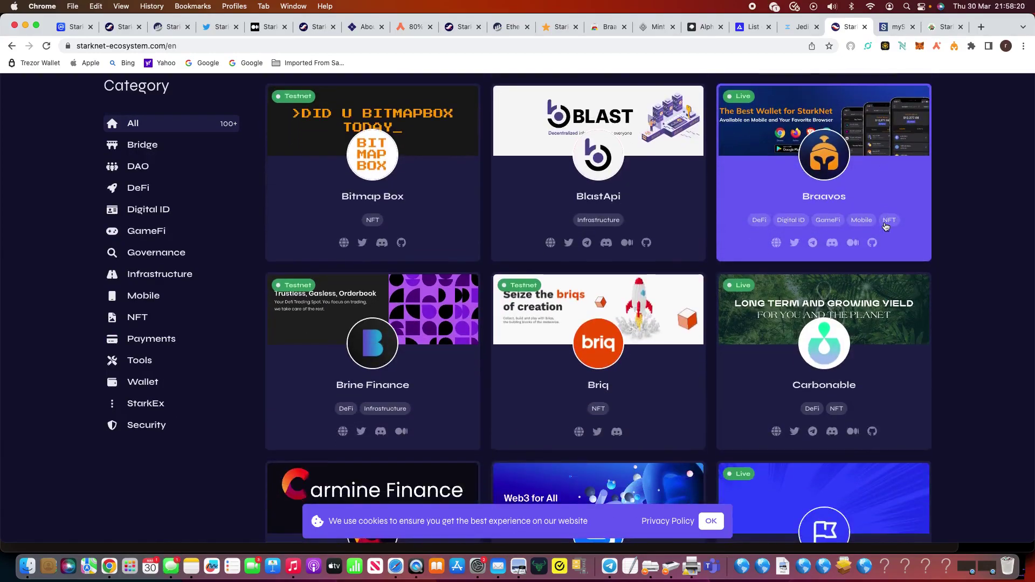
pyautogui.scroll(-3, 886, 227)
pyautogui.scroll(-6, 886, 227)
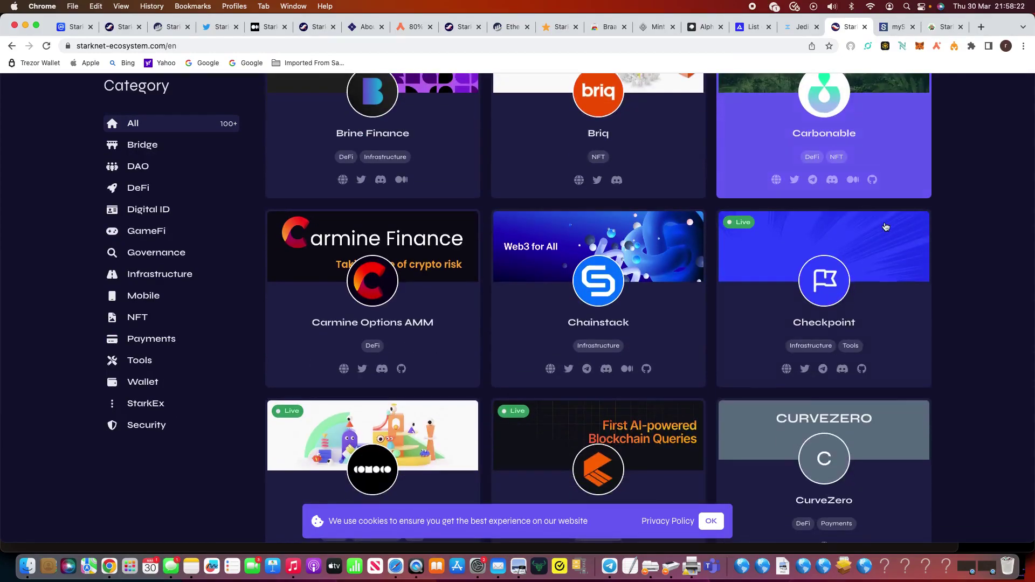
pyautogui.scroll(-3, 886, 226)
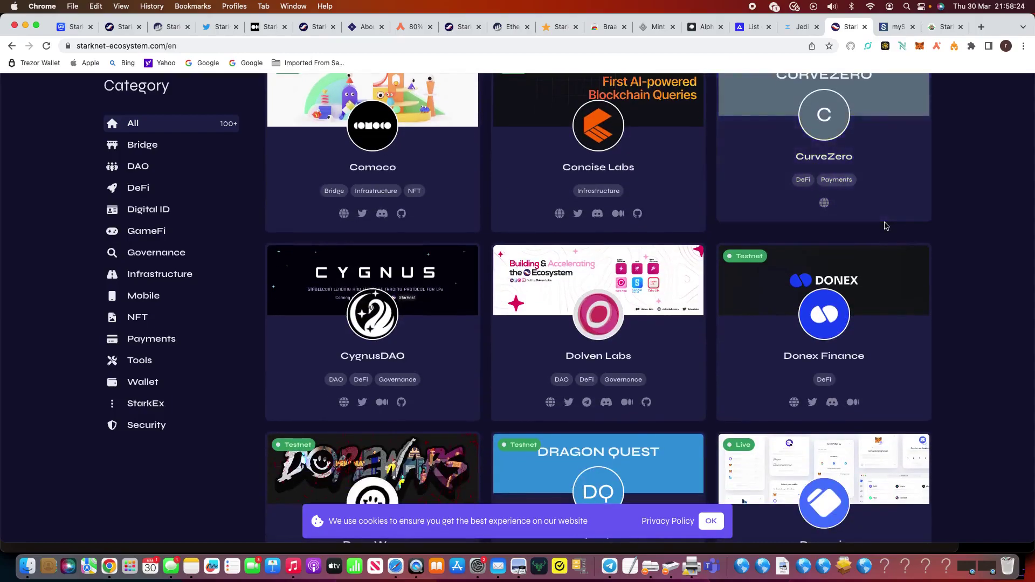
pyautogui.scroll(-1, 886, 227)
pyautogui.scroll(-5, 886, 227)
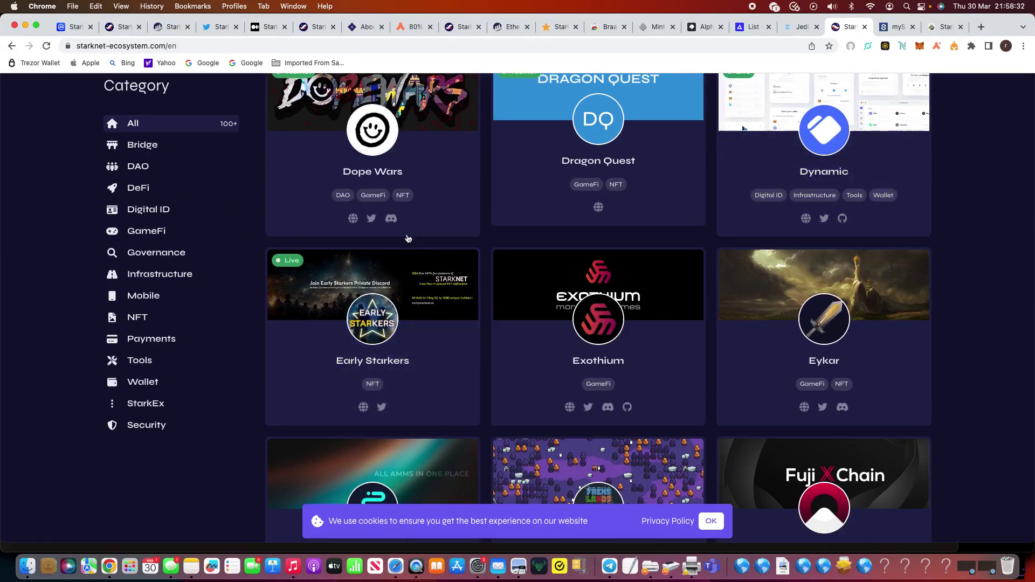
pyautogui.scroll(-6, 778, 279)
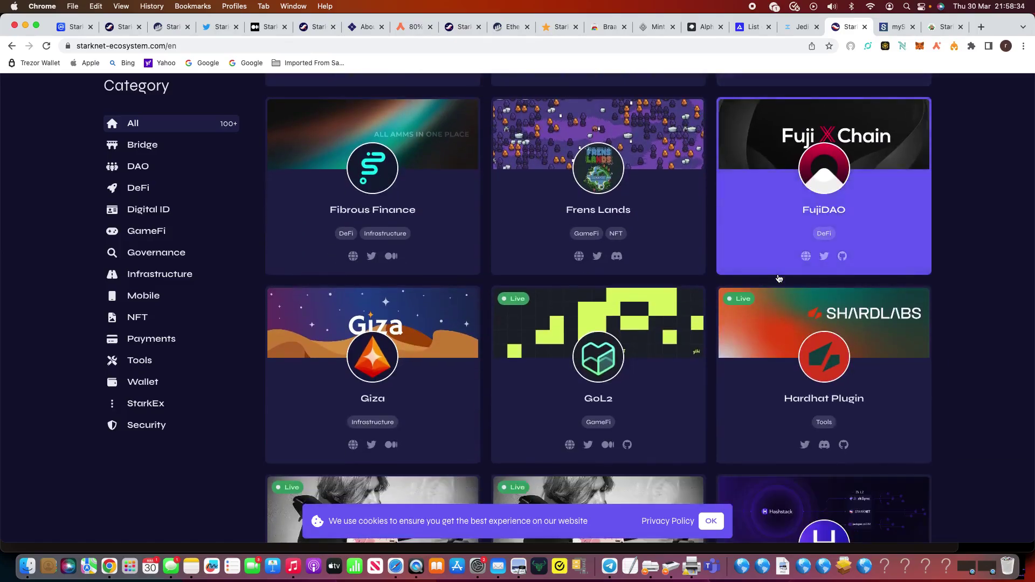
pyautogui.scroll(-5, 779, 278)
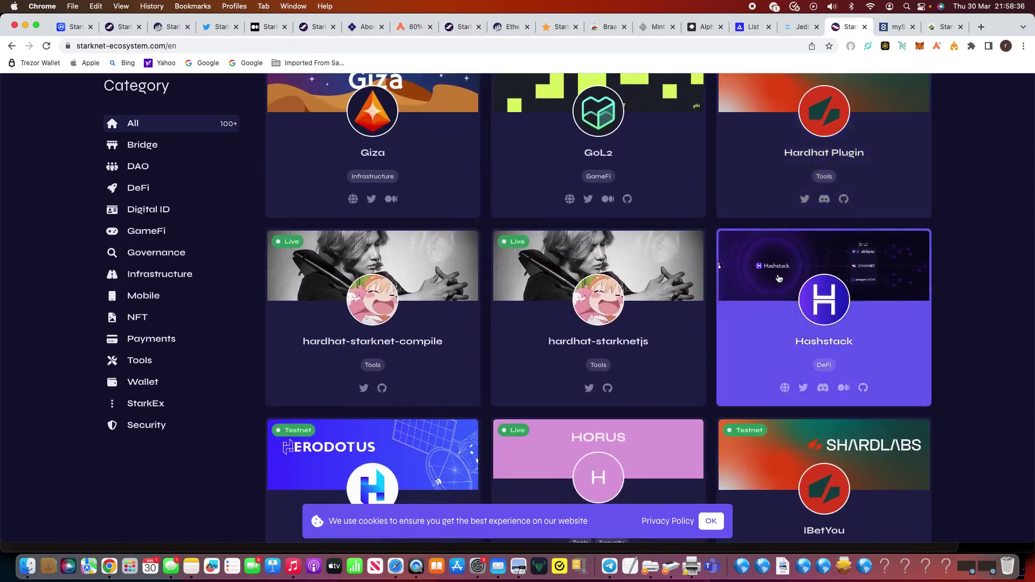
pyautogui.scroll(-6, 778, 278)
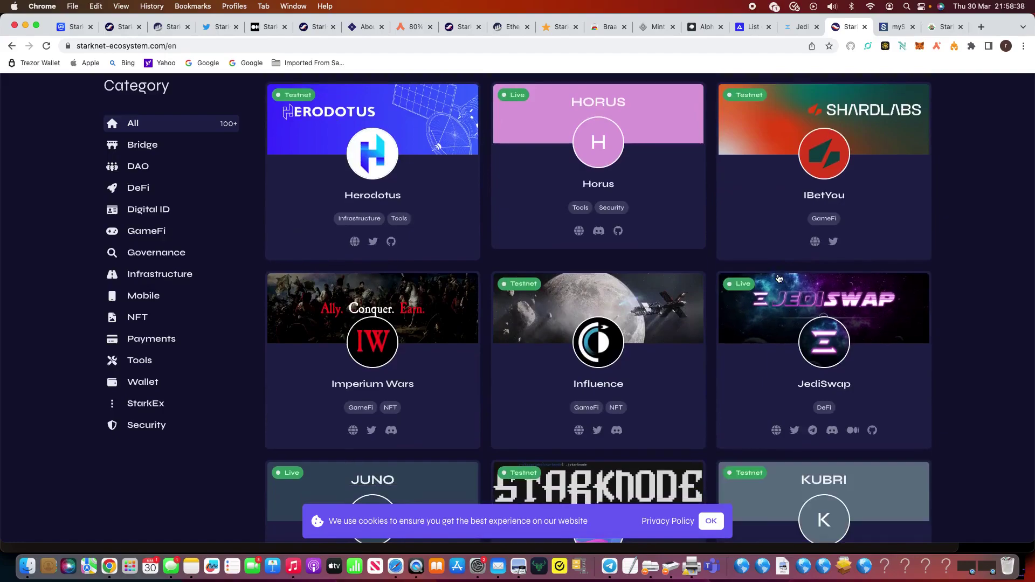
pyautogui.scroll(-1, 778, 278)
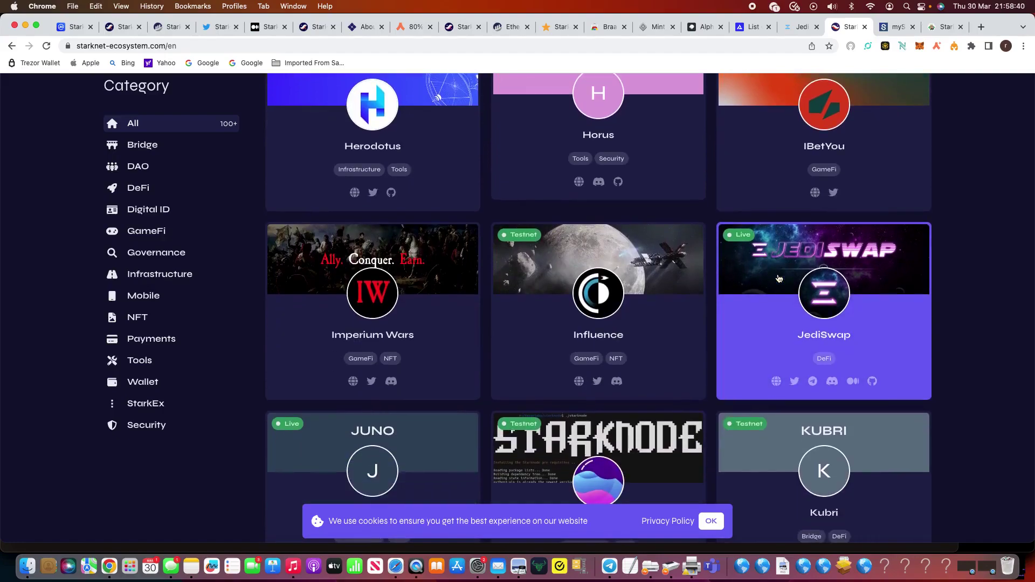
pyautogui.scroll(-4, 778, 279)
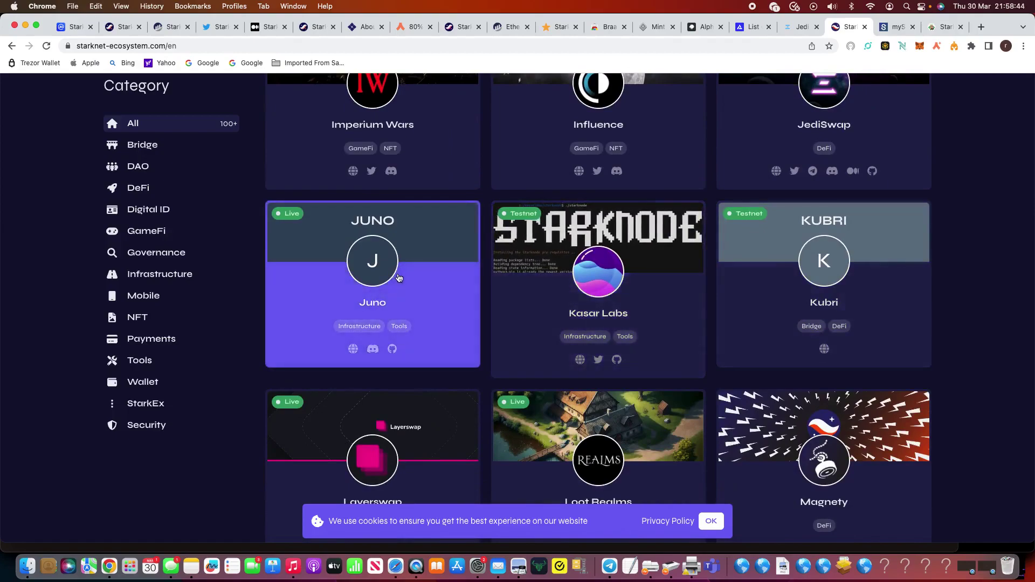
pyautogui.scroll(-3, 964, 377)
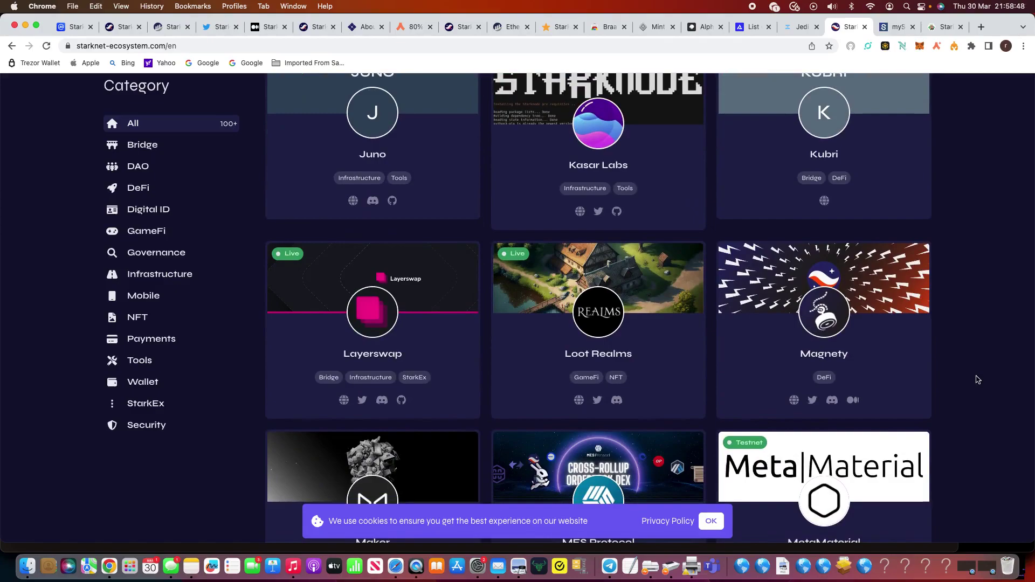
pyautogui.scroll(-1, 978, 379)
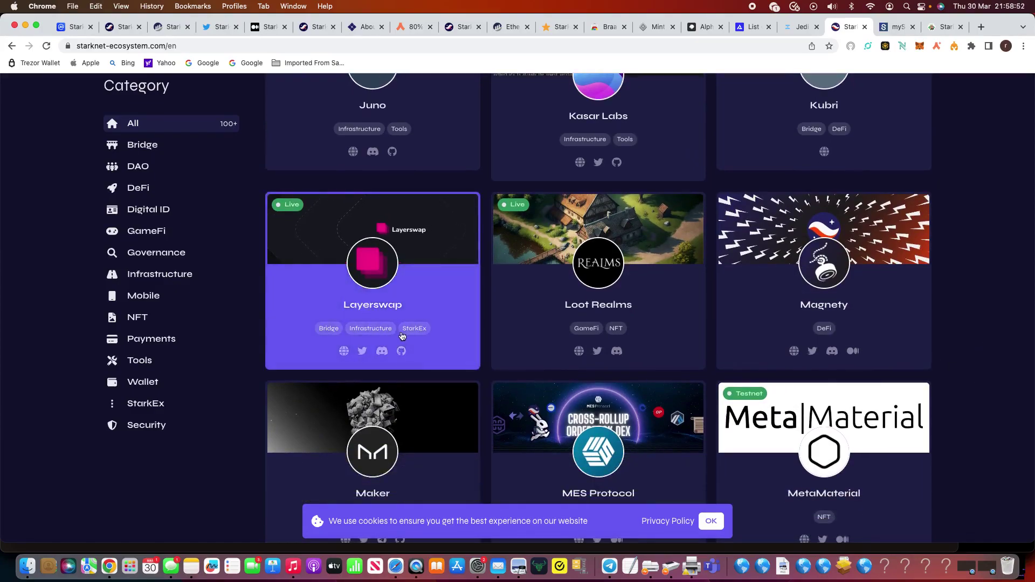
pyautogui.scroll(-3, 426, 356)
pyautogui.scroll(-1, 427, 357)
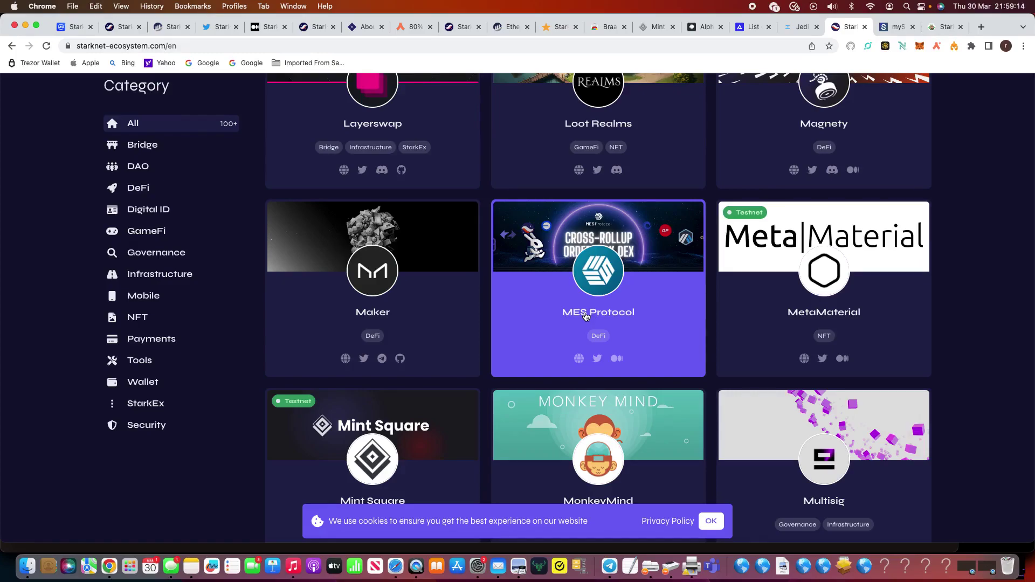
pyautogui.click(897, 26)
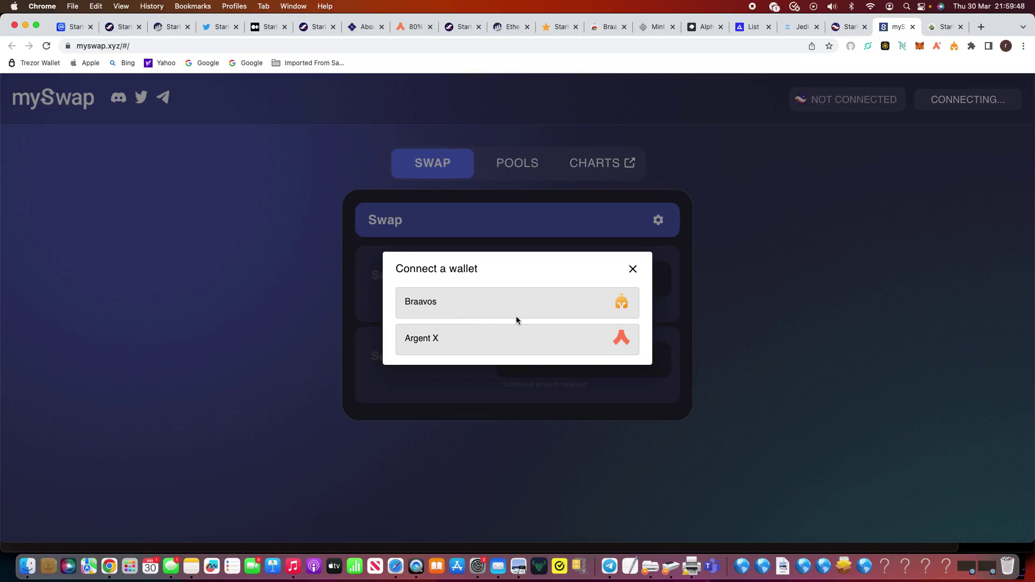
# Leave mySwap's Braavos / Argent X wallet prompt and switch to the Starknet.id identity site
pyautogui.click(947, 28)
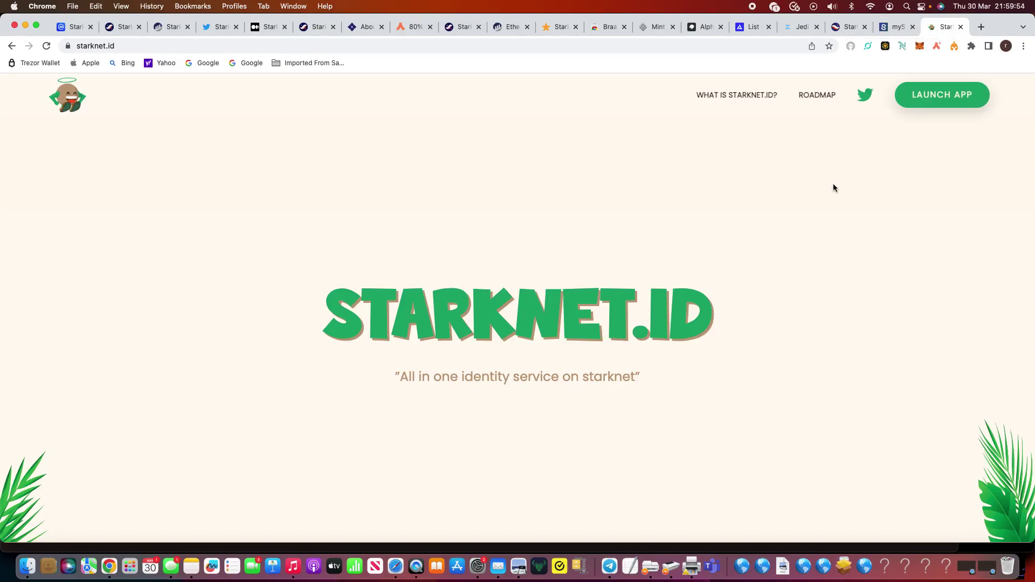
# Scroll down starknet.id to the roadmap's Phase 2: Growth, then back up to integrated partners like Mintsquare and Braavos
pyautogui.scroll(-5, 833, 186)
pyautogui.scroll(-3, 833, 187)
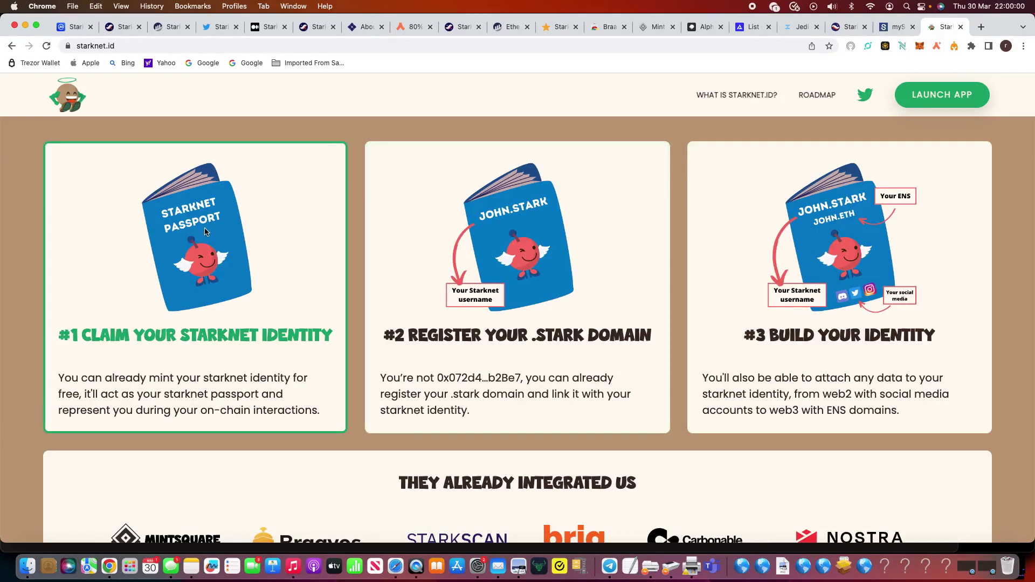
pyautogui.scroll(-2, 612, 438)
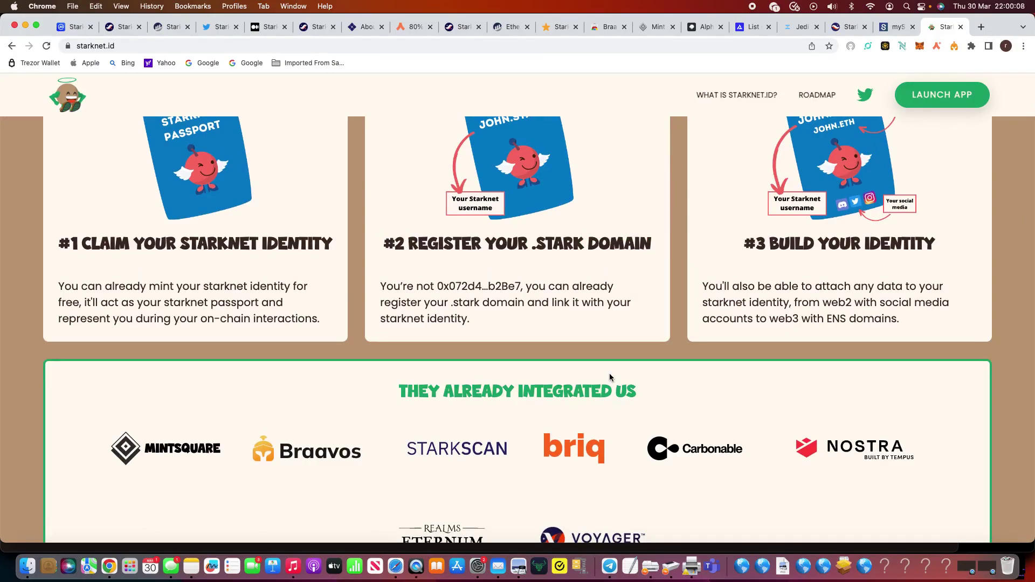
pyautogui.scroll(-2, 693, 383)
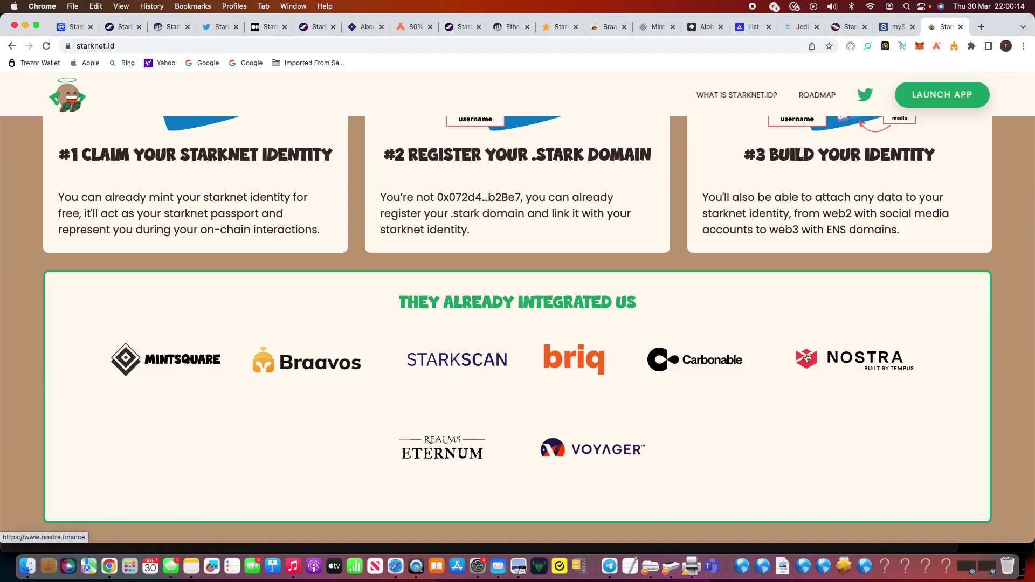
pyautogui.scroll(-2, 820, 361)
pyautogui.scroll(-6, 610, 407)
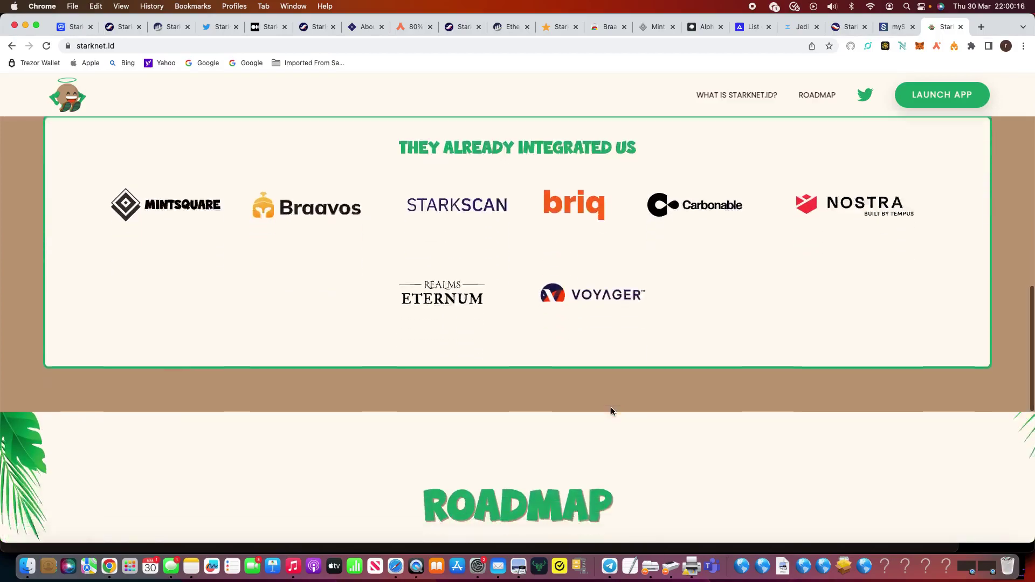
pyautogui.scroll(-3, 611, 408)
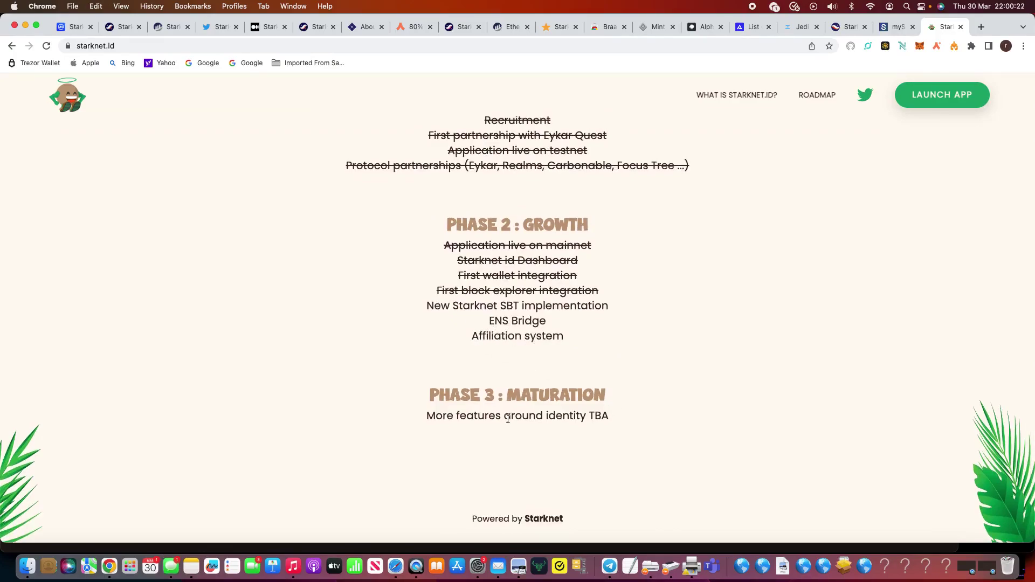
pyautogui.scroll(-1, 489, 424)
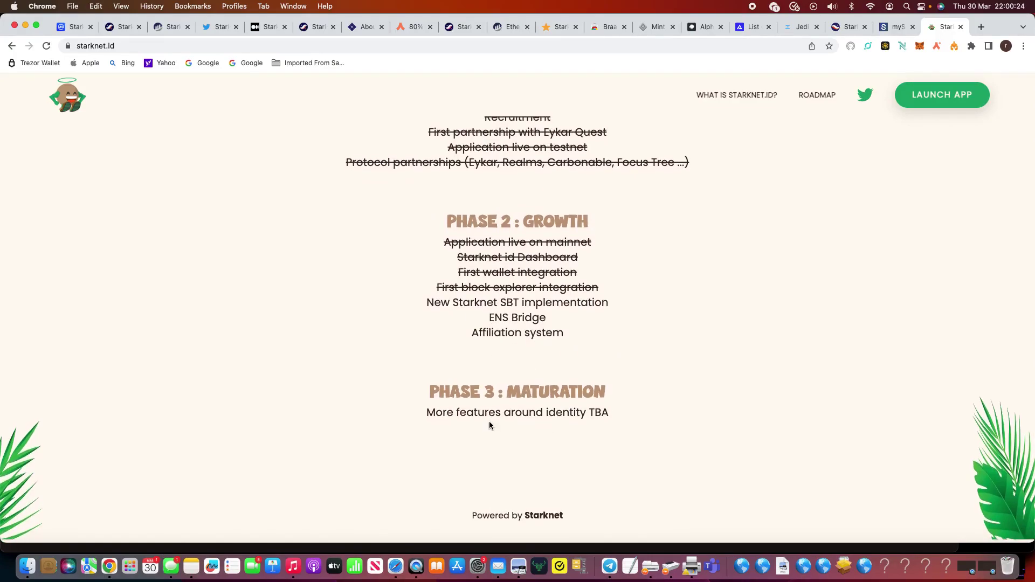
pyautogui.scroll(5, 489, 422)
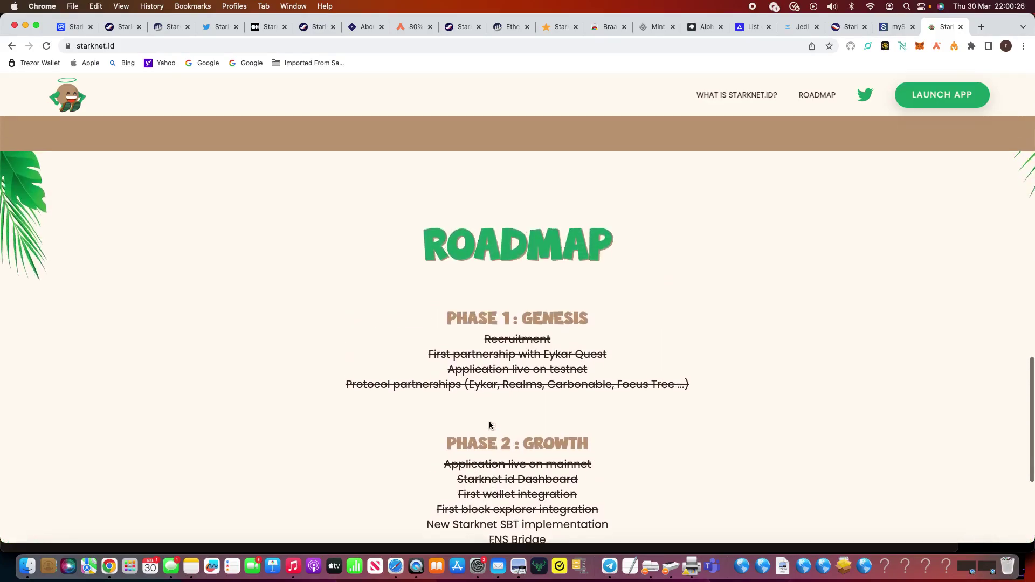
pyautogui.scroll(10, 477, 424)
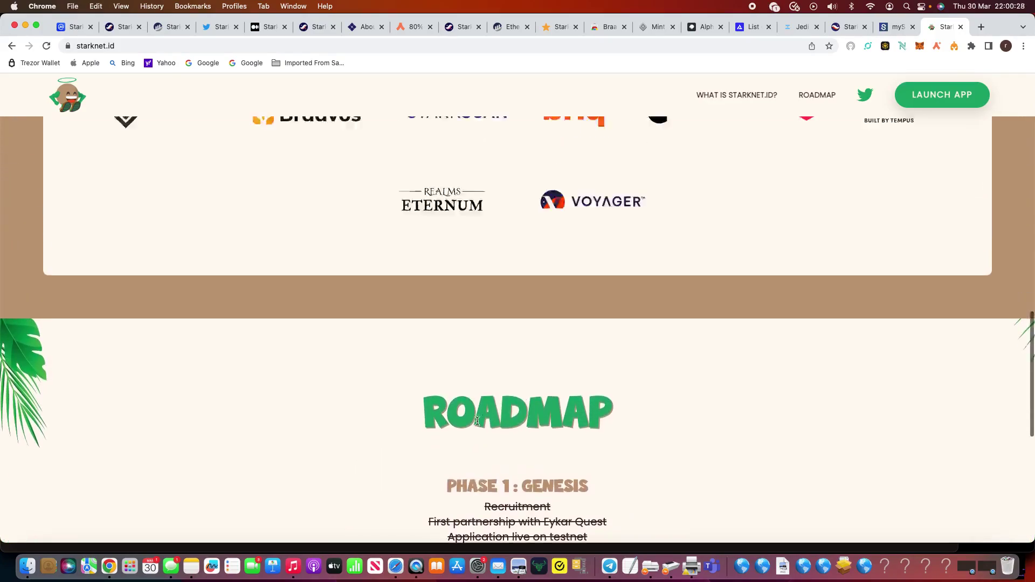
pyautogui.scroll(1, 477, 420)
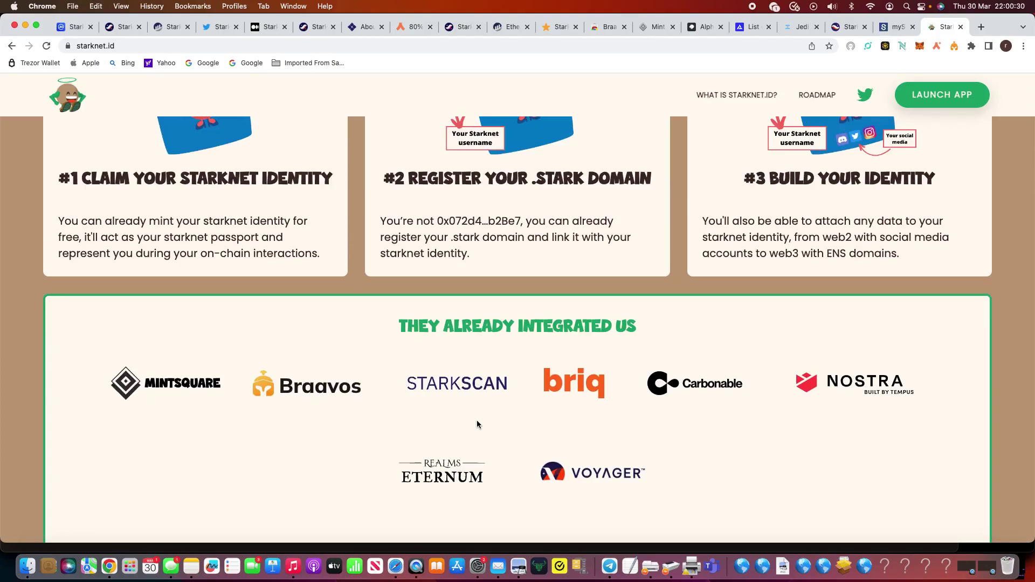